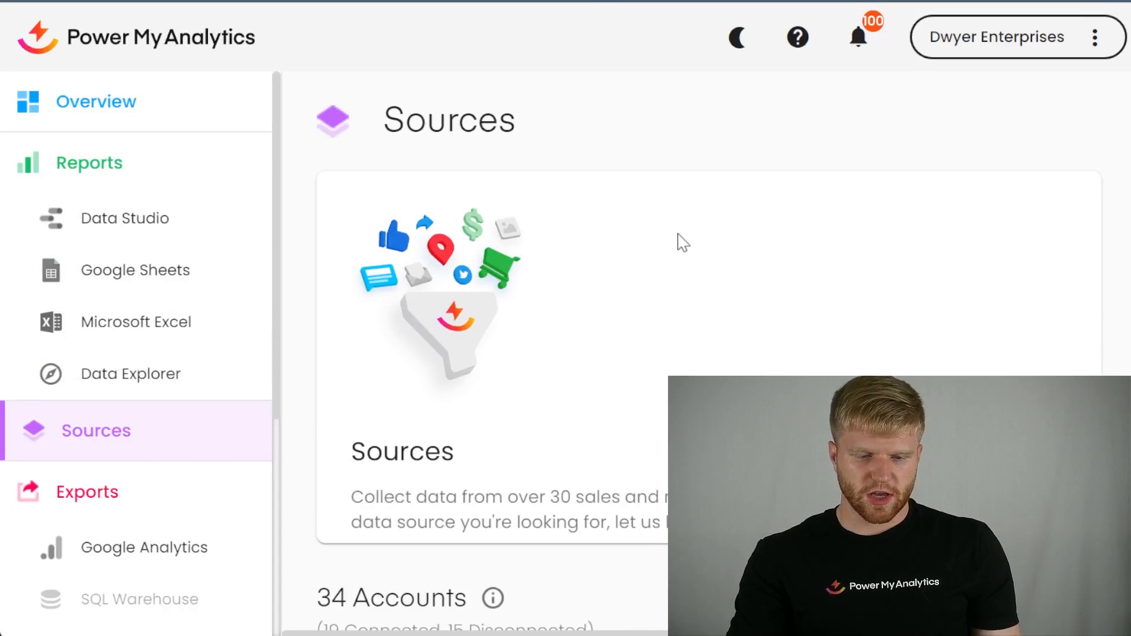
Step: Start a new data source connection on the Sources page and choose the Facebook and Instagram platform
scroll(679, 242, "down", 2)
scroll(505, 488, "down", 2)
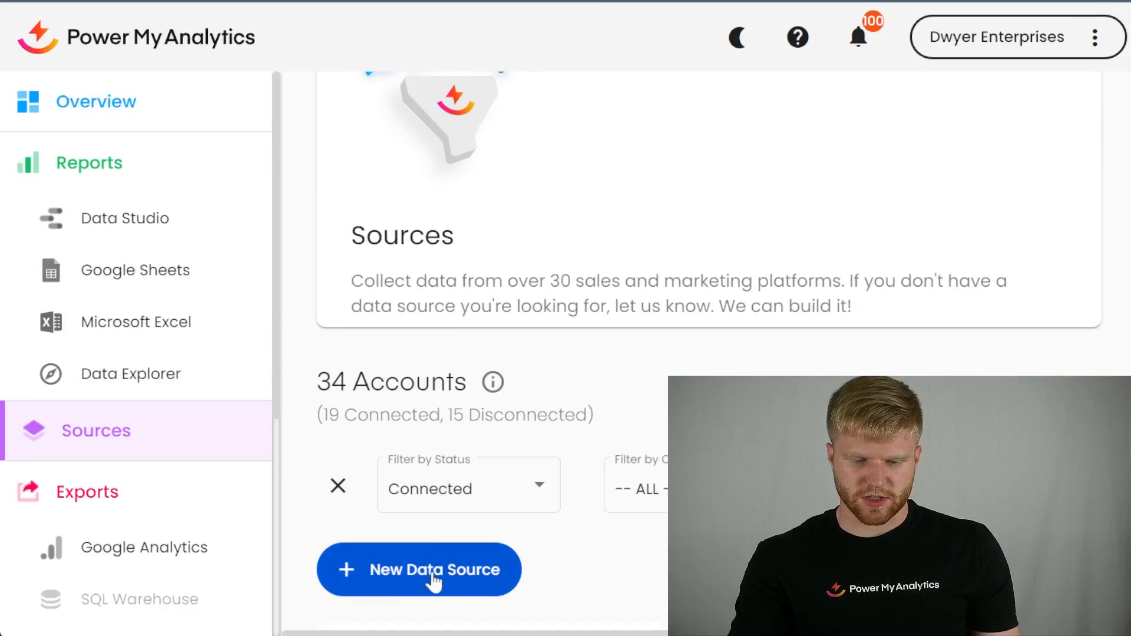
left_click(453, 582)
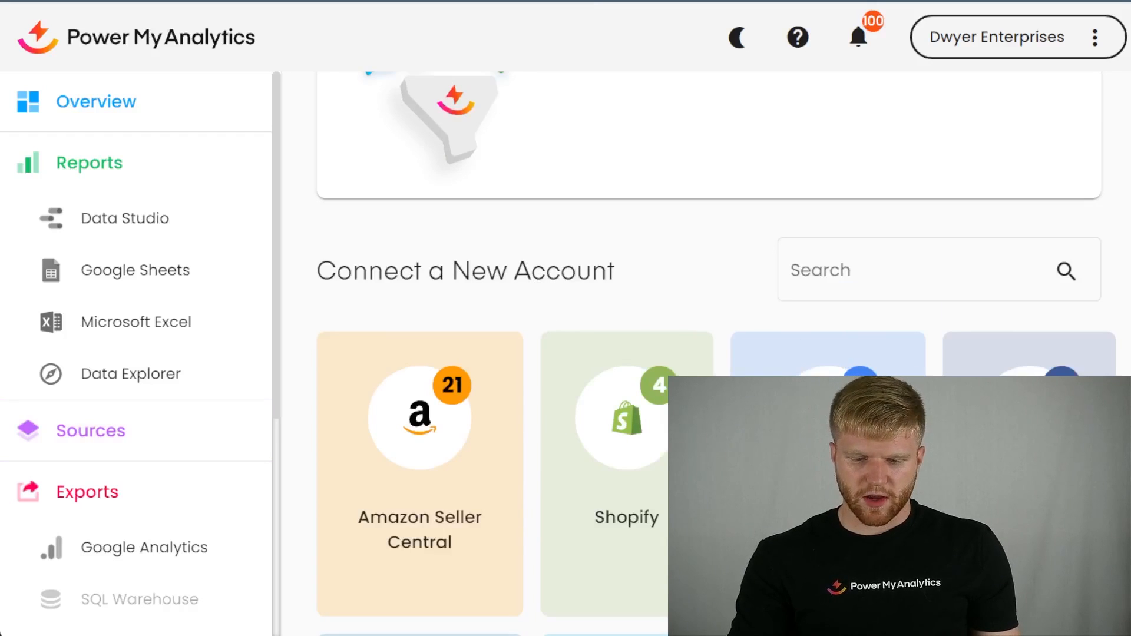
scroll(707, 353, "down", 2)
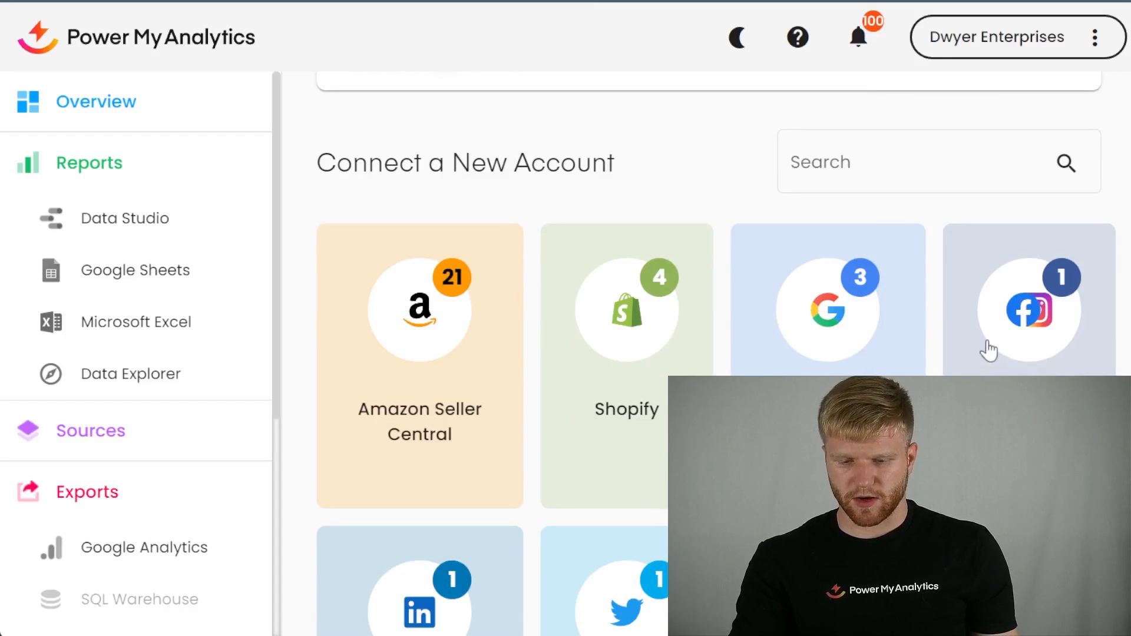
left_click(985, 359)
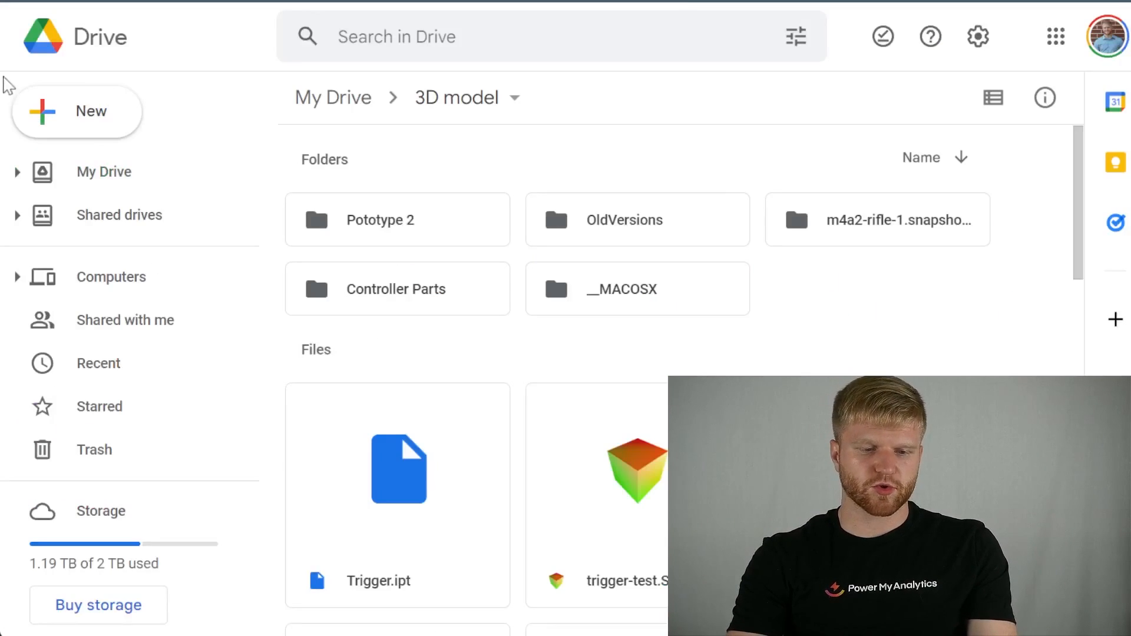
Step: Create a new Google Sheets spreadsheet from Google Drive and name it "Facebook Test Sheet"
left_click(114, 130)
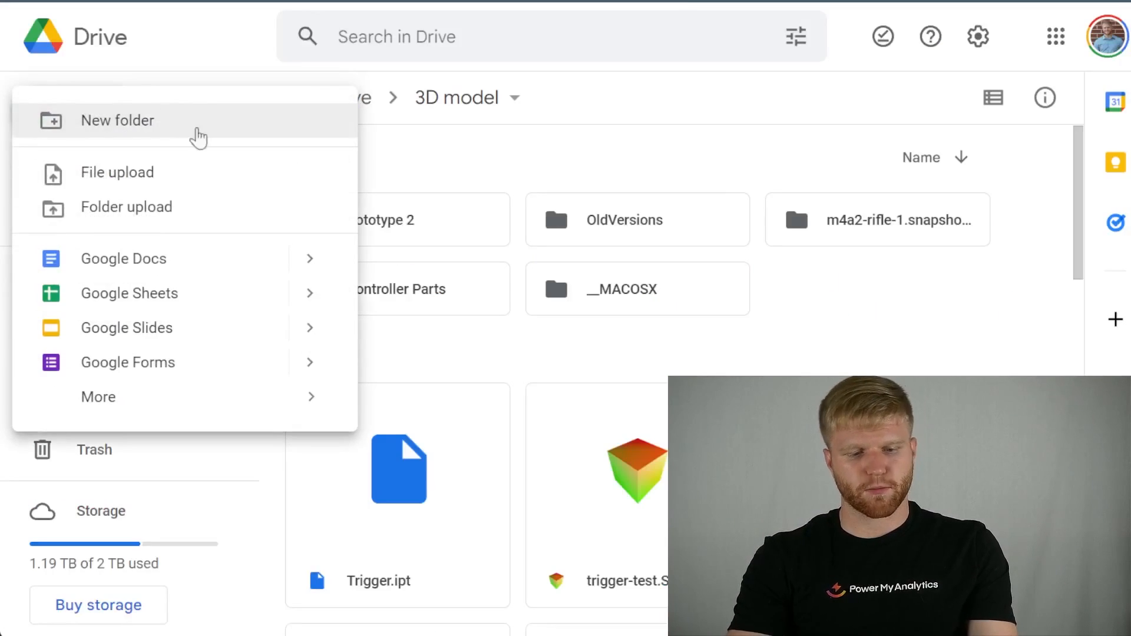
left_click(246, 293)
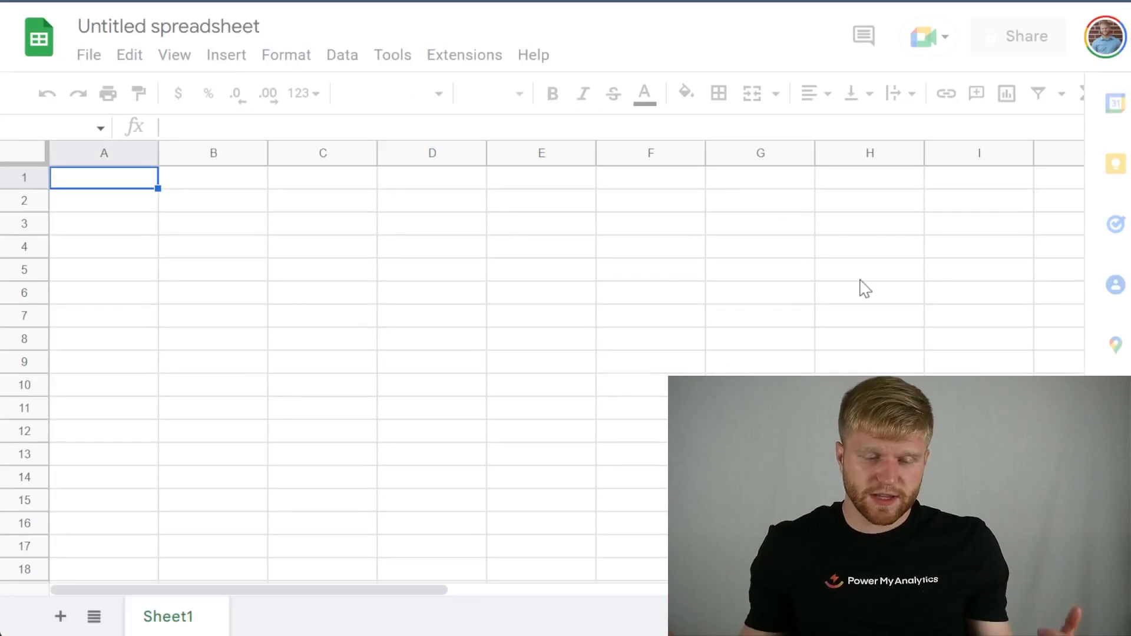
left_click(151, 22)
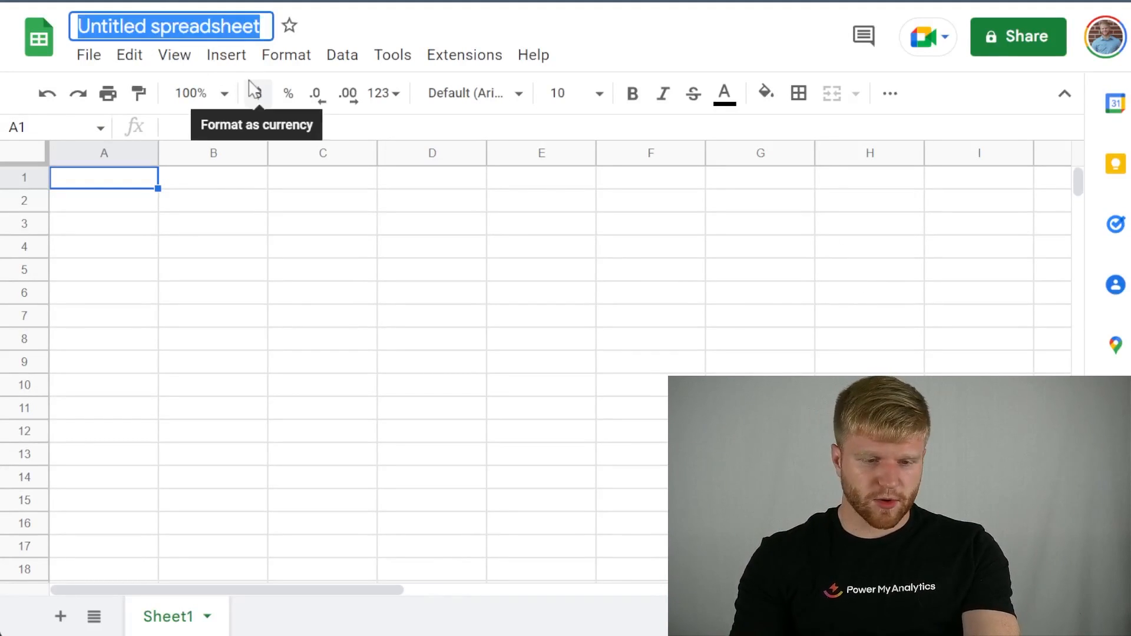
left_click(249, 83)
type("F")
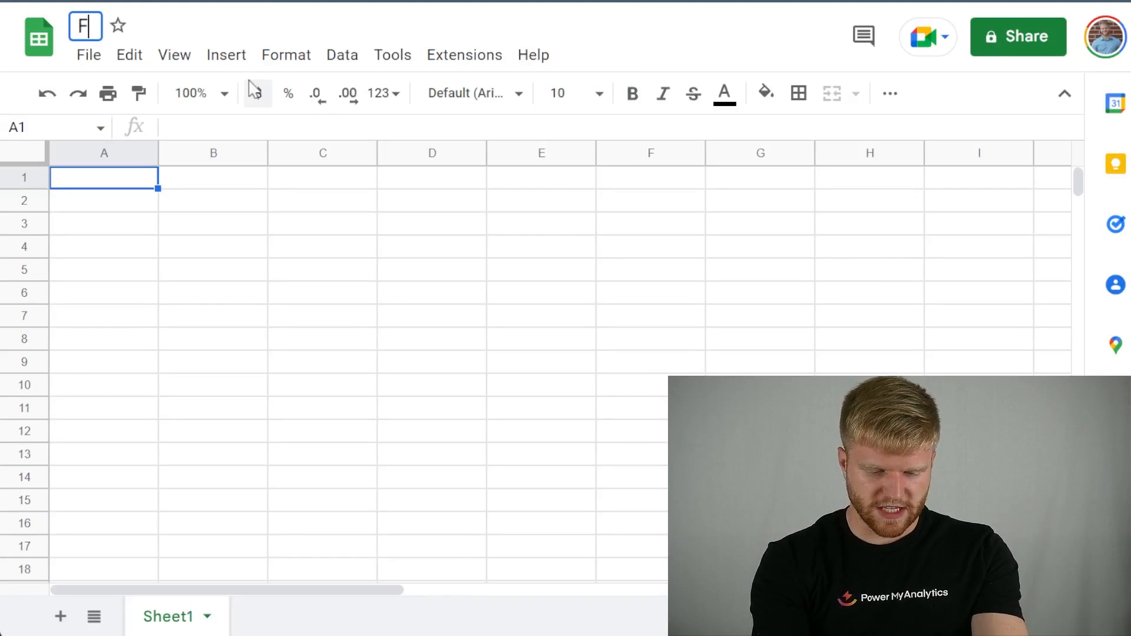
type("acebook Test Sheet")
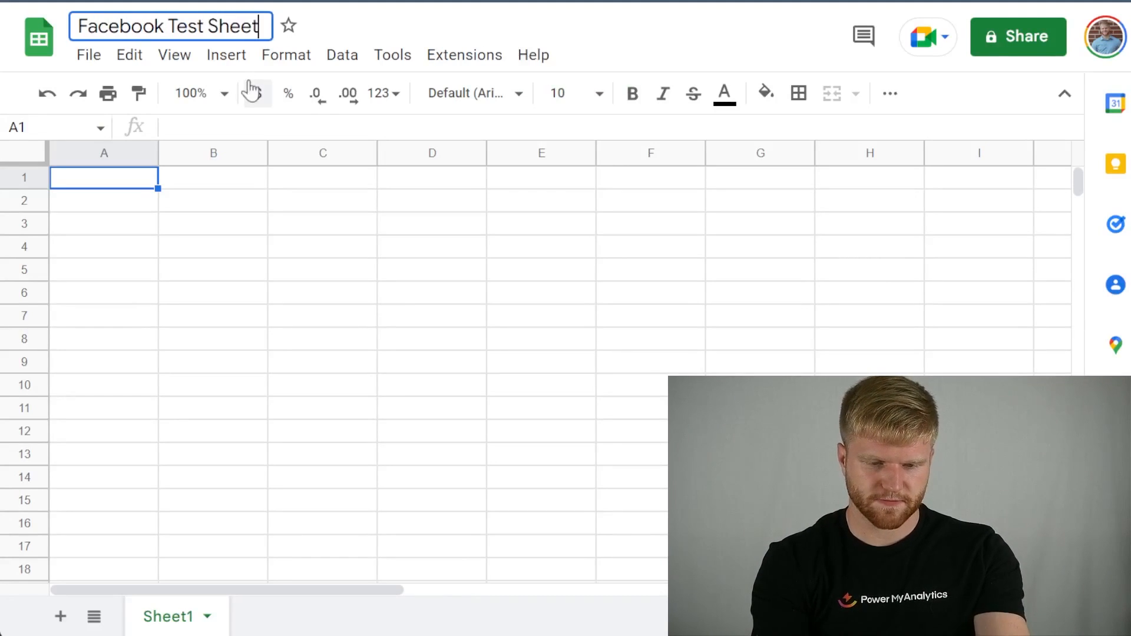
key("Return")
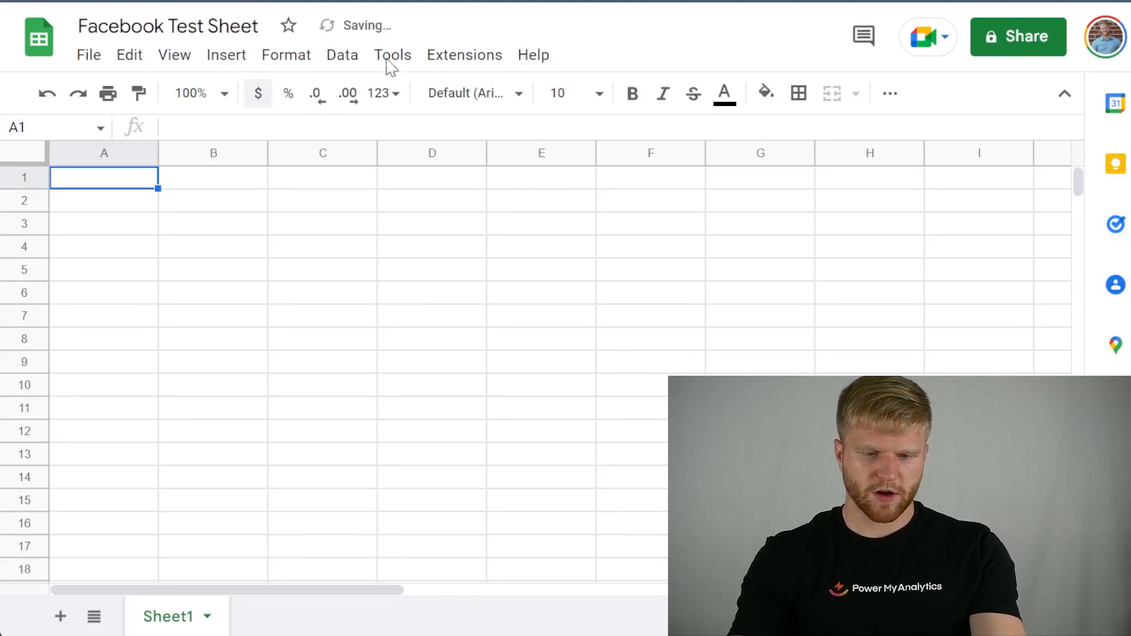
Step: Search the Sheets add-on marketplace for Power My Analytics, check its listing, and close the marketplace
left_click(465, 57)
mouse_move(520, 101)
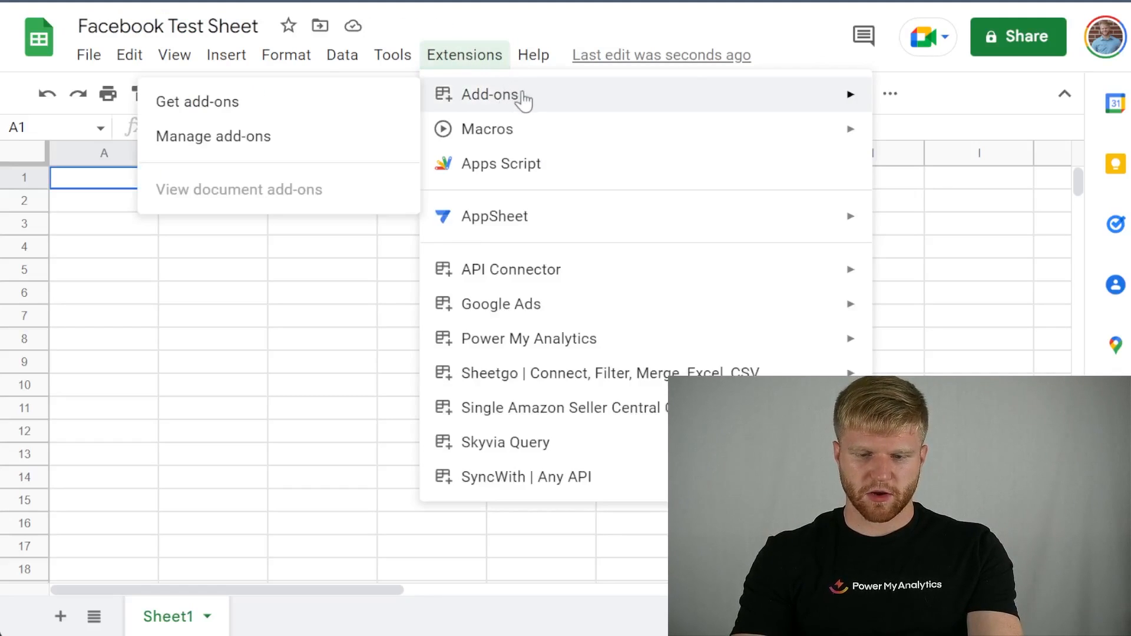
left_click(371, 102)
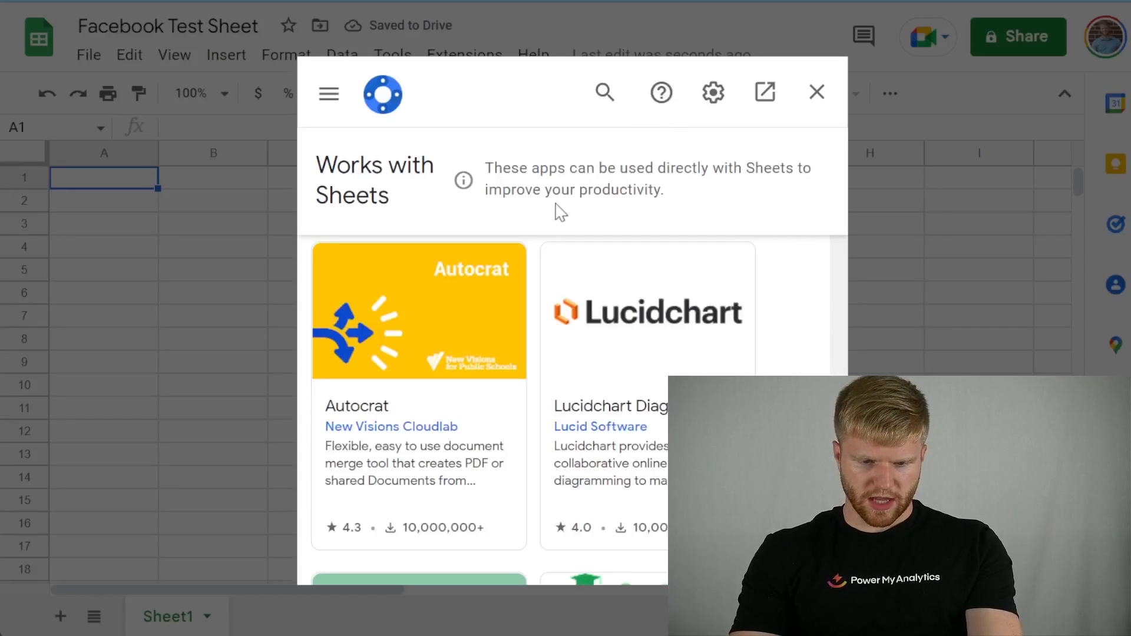
left_click(598, 105)
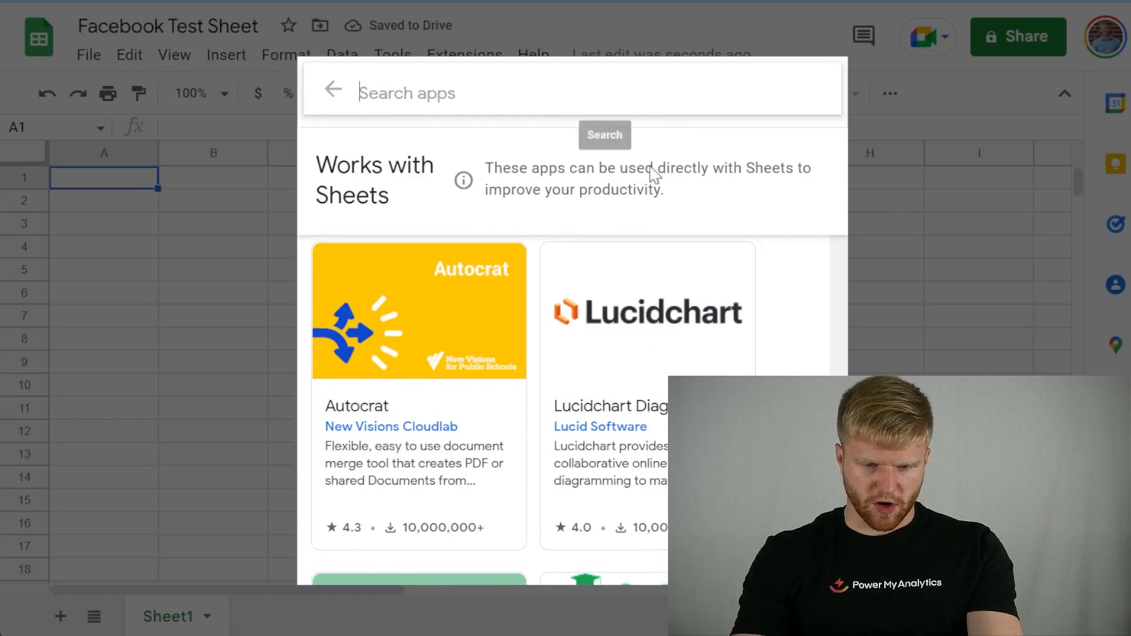
type("power my")
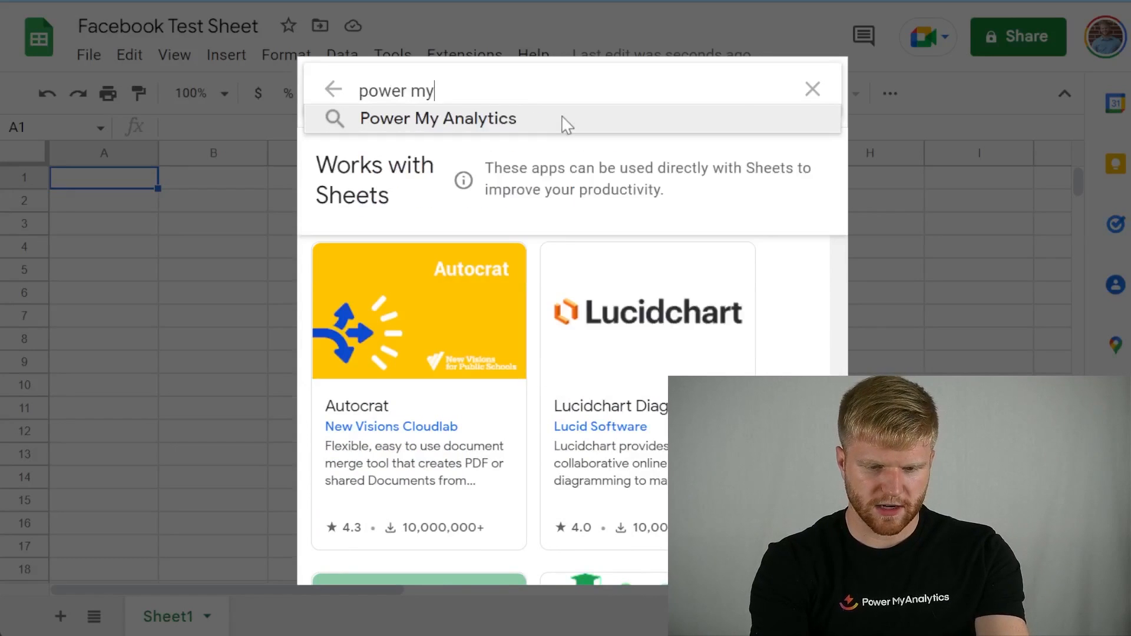
left_click(566, 121)
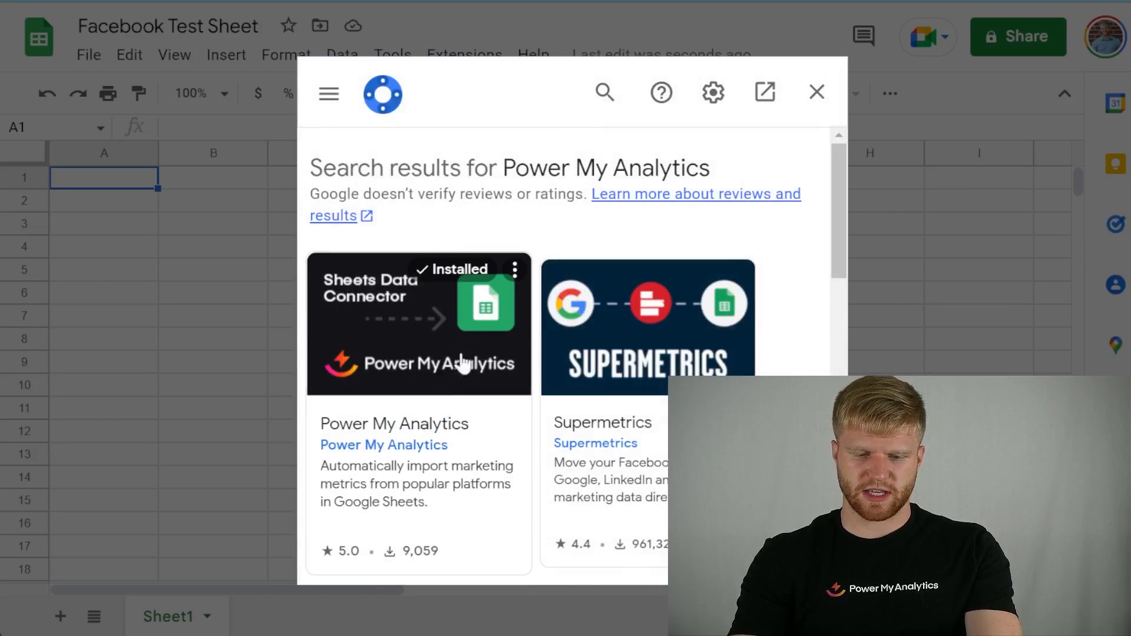
left_click(816, 92)
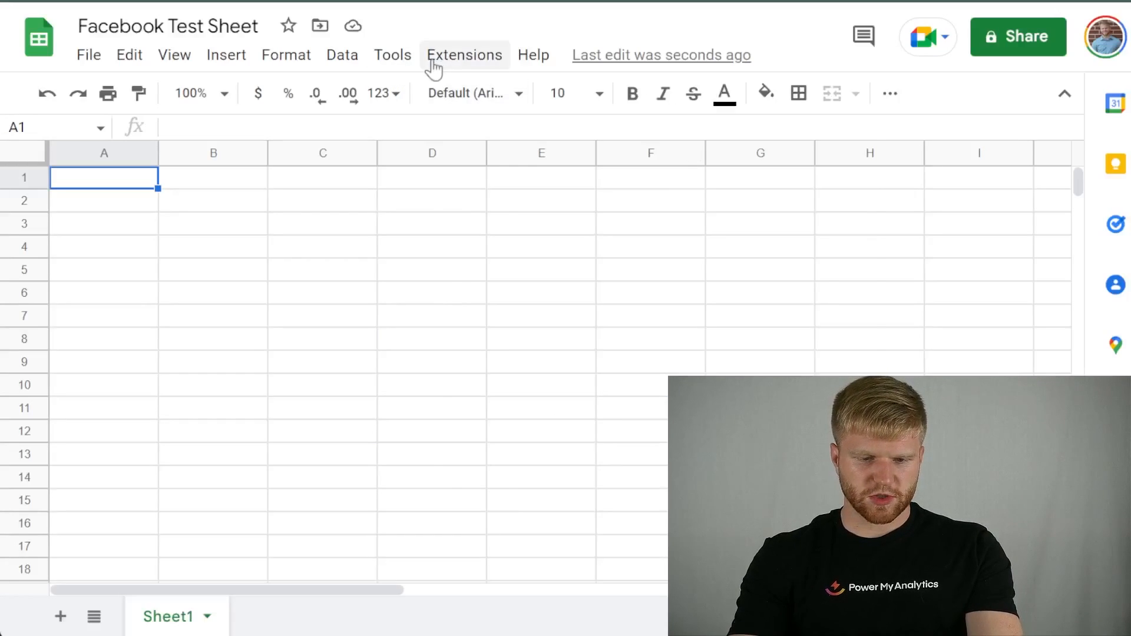
Step: Log in to the Power My Analytics add-on and reload the spreadsheet to finish the authentication
left_click(453, 65)
mouse_move(546, 337)
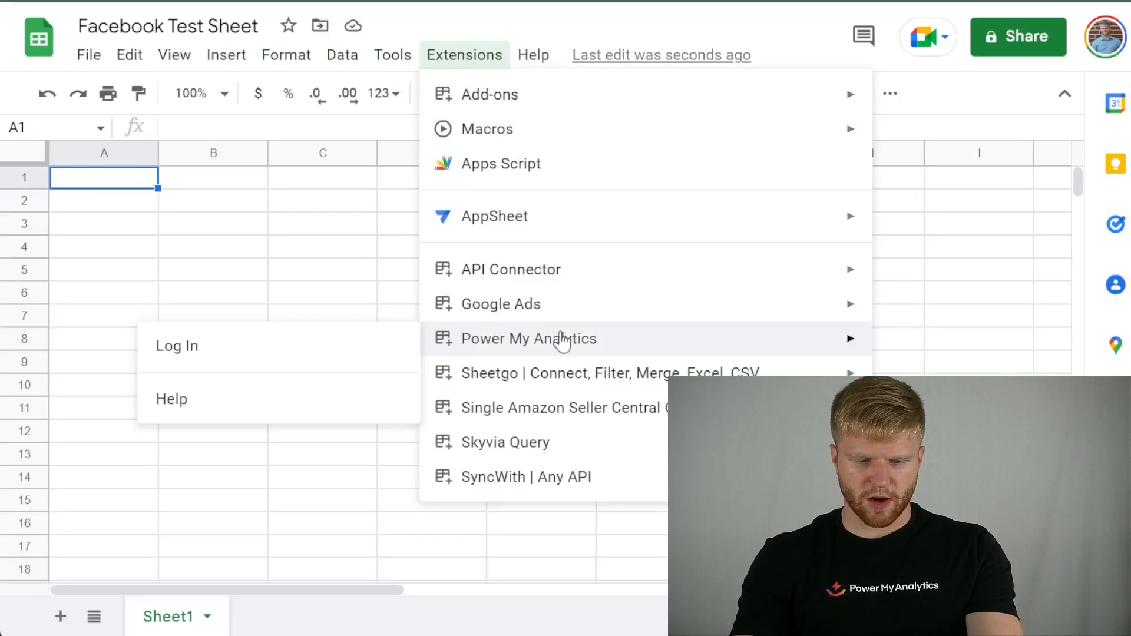
left_click(363, 354)
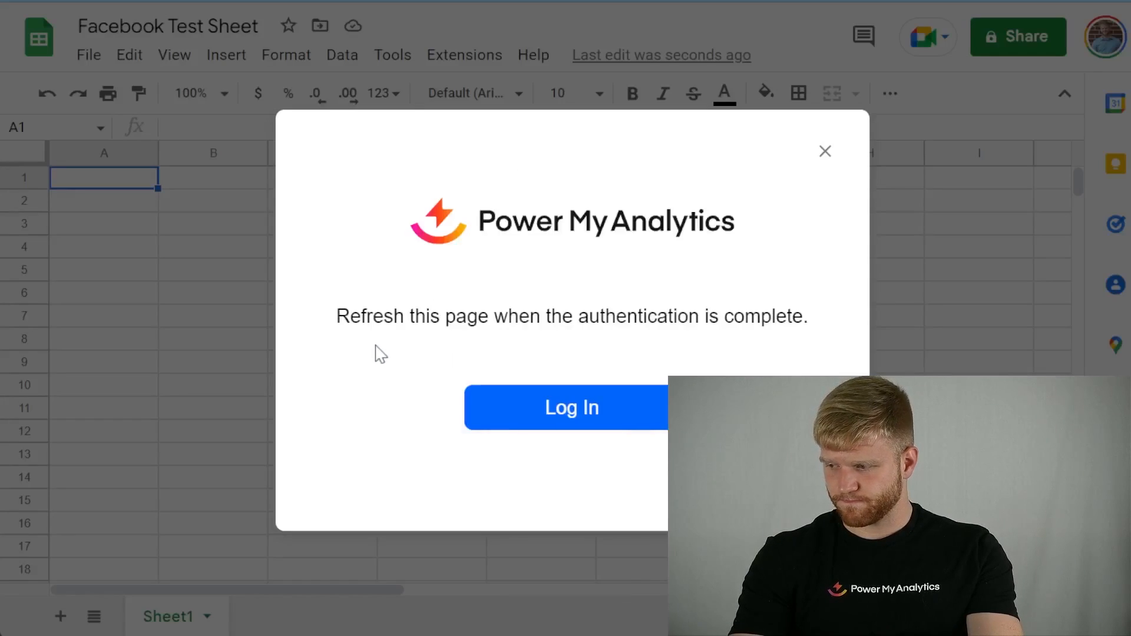
left_click(573, 405)
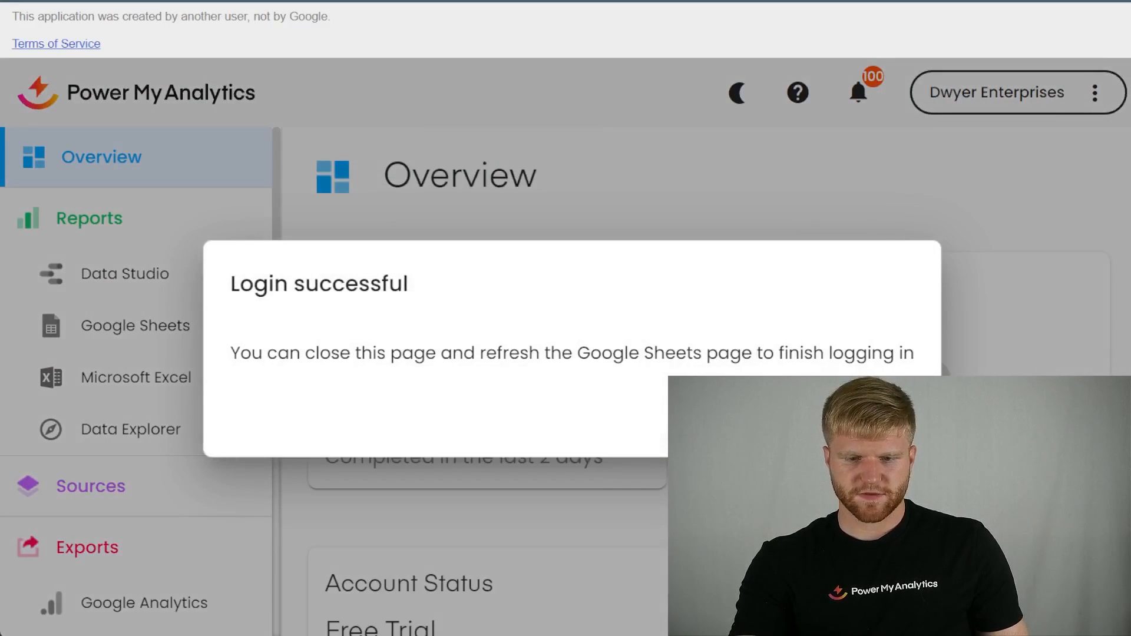
left_click(177, 1)
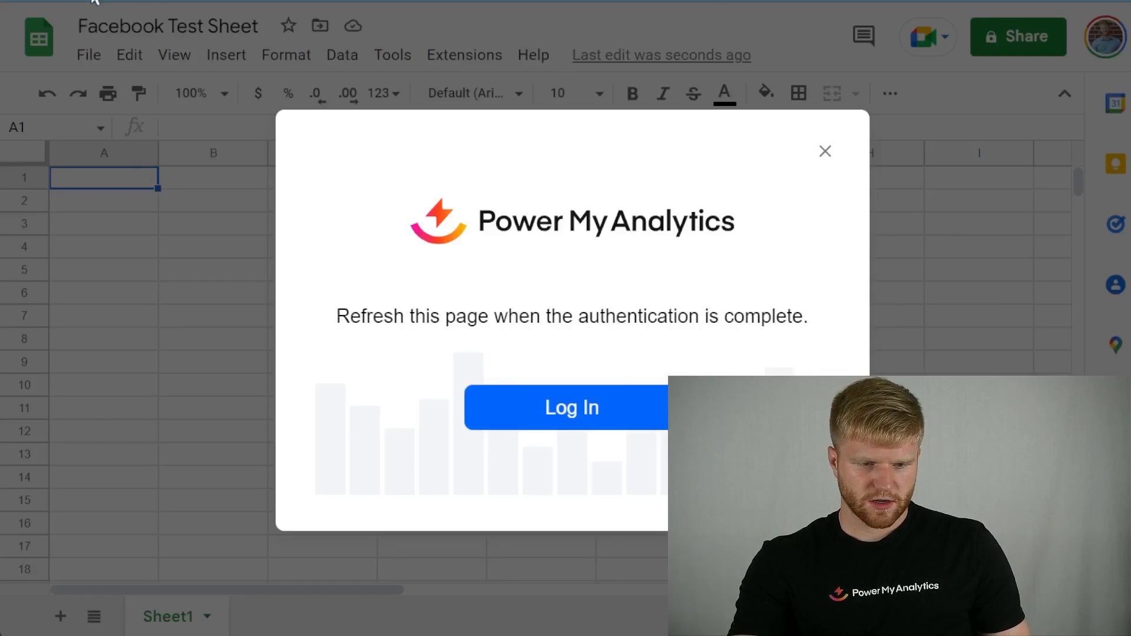
key("F5")
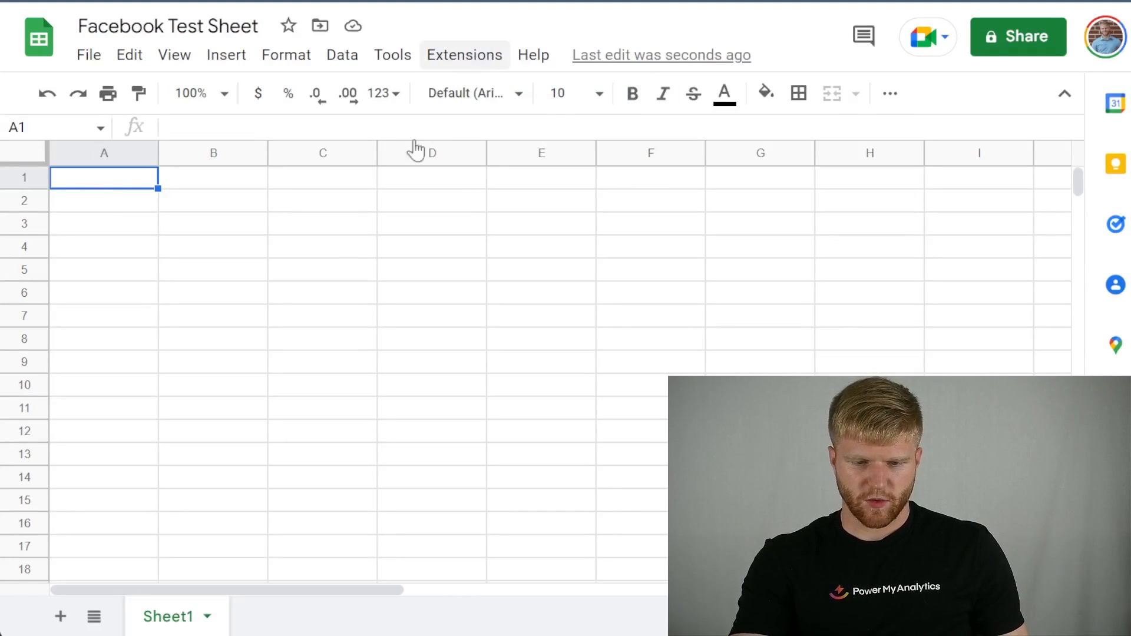
Step: Show the Power My Analytics add-on's sidebar in the spreadsheet
left_click(471, 59)
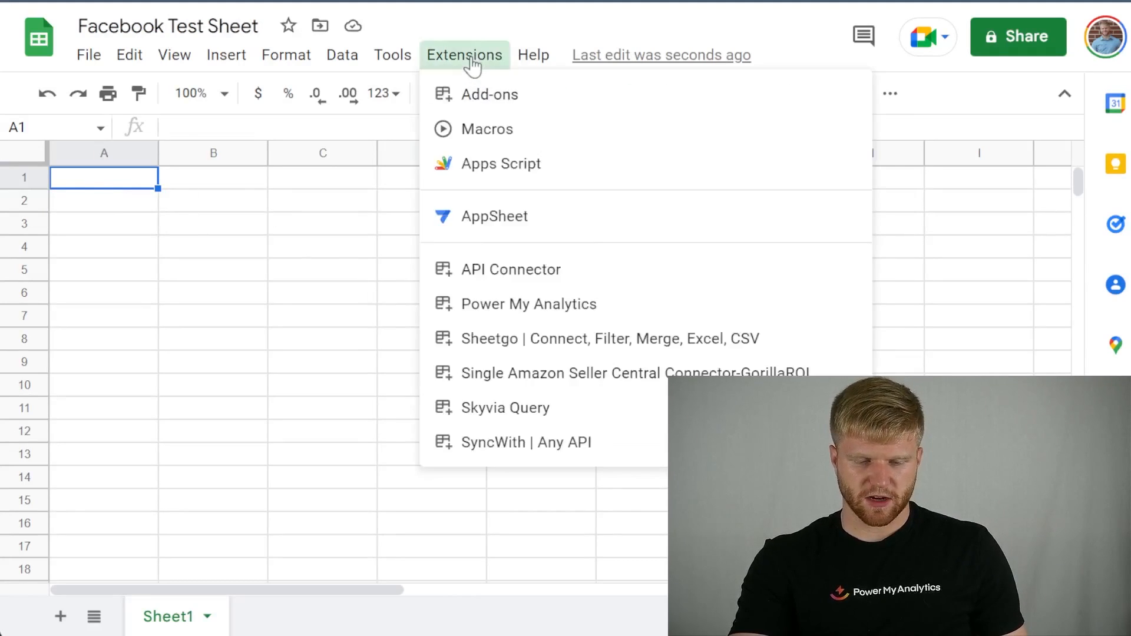
mouse_move(589, 312)
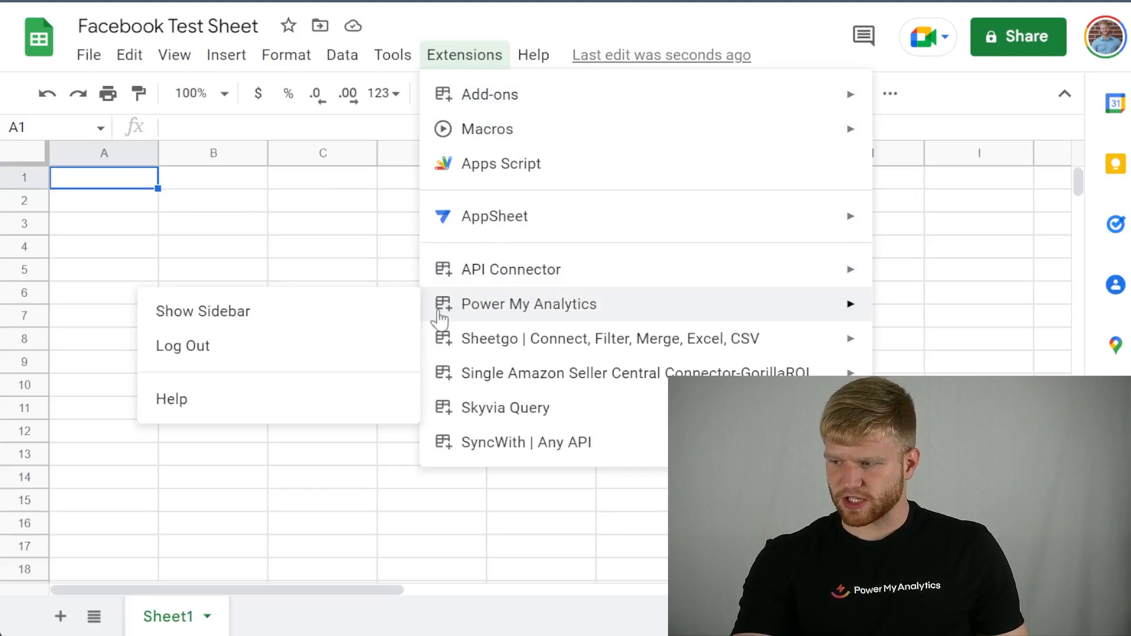
left_click(368, 314)
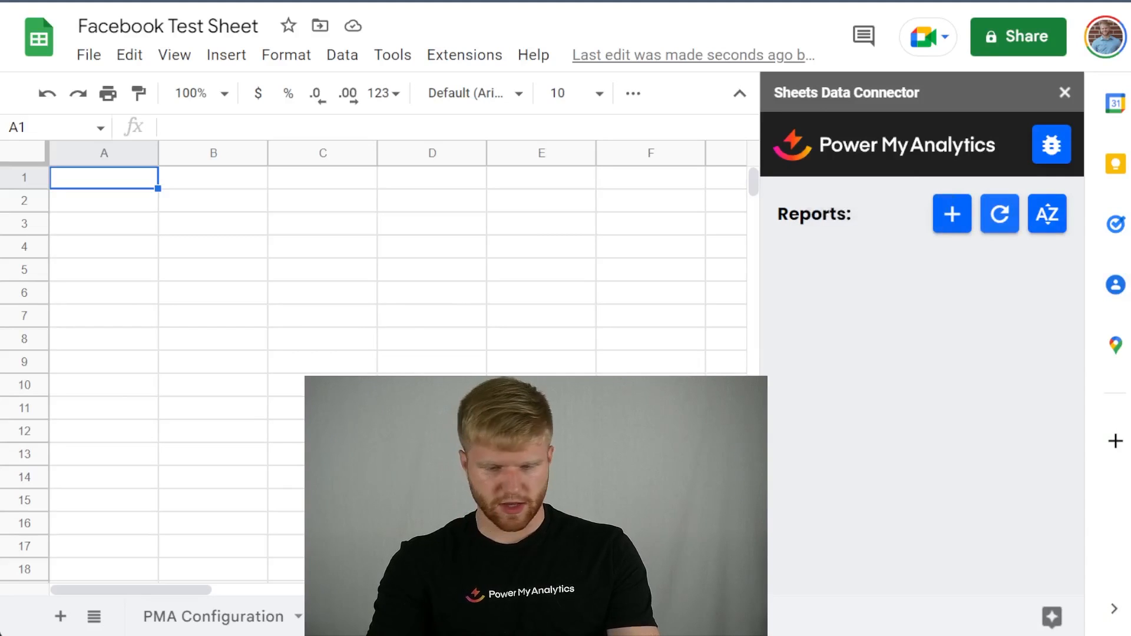
Step: Add a new report in the Sheets Data Connector and select Facebook Ads as its connector
left_click(952, 213)
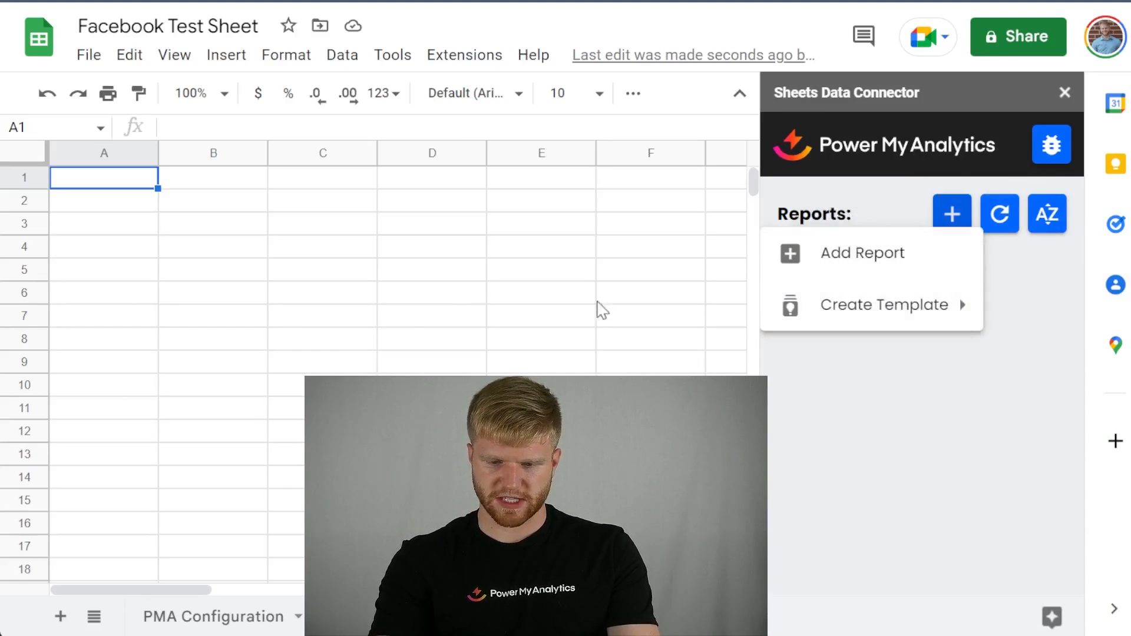
left_click(836, 257)
left_click(884, 335)
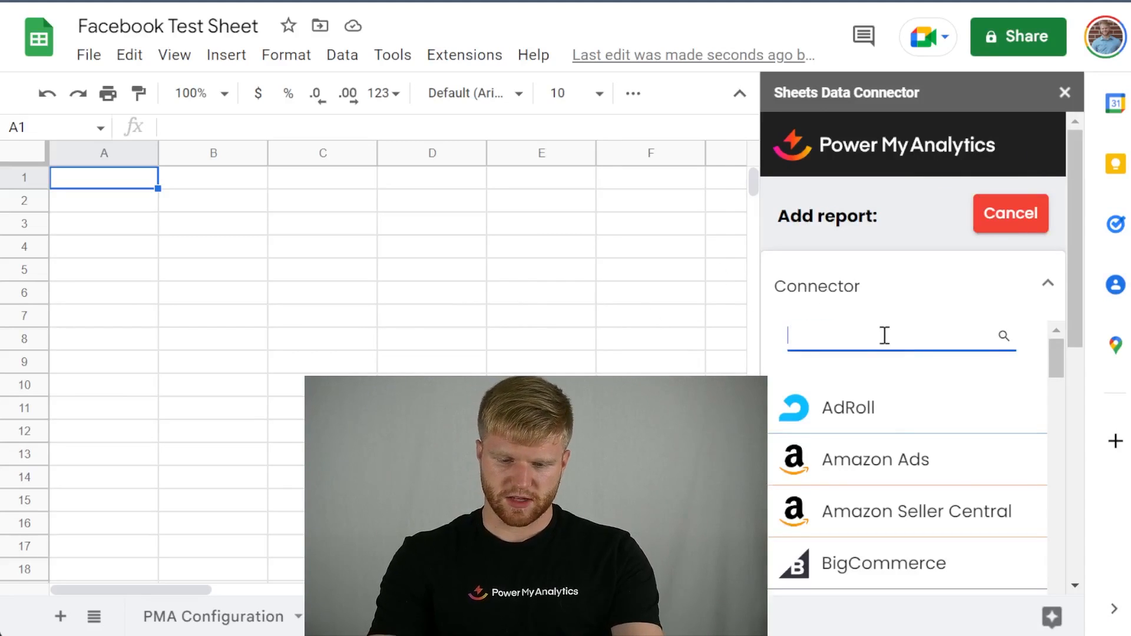
type("faceb")
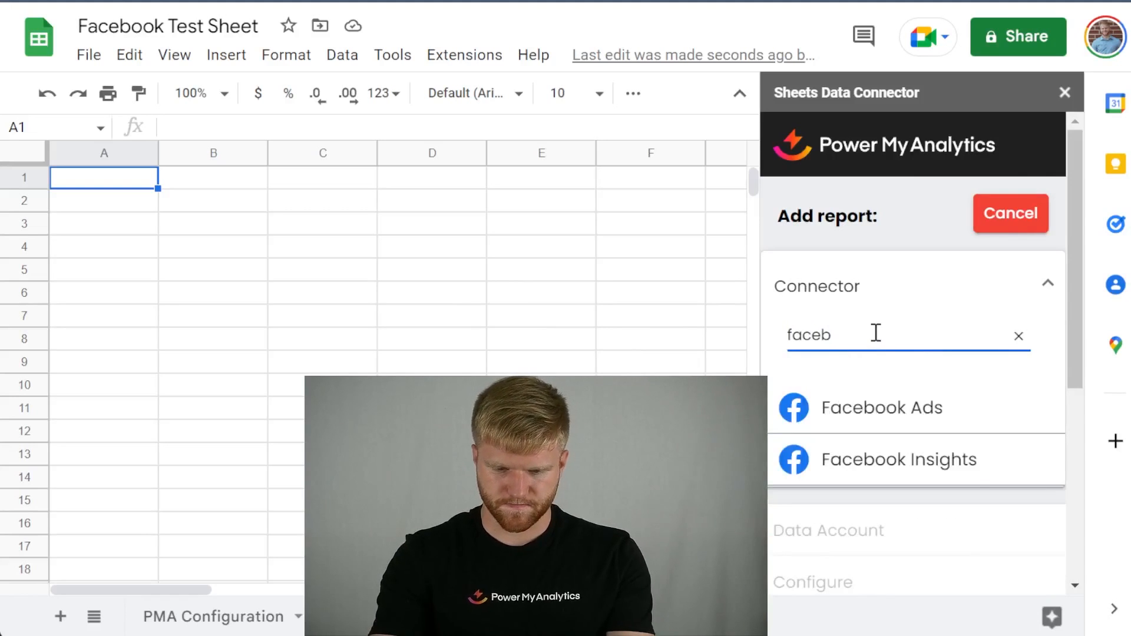
left_click(854, 393)
Step: Set the report's data account to the Dwyer Enterprises hub and its connected Facebook Ads account
scroll(818, 238, "down", 2)
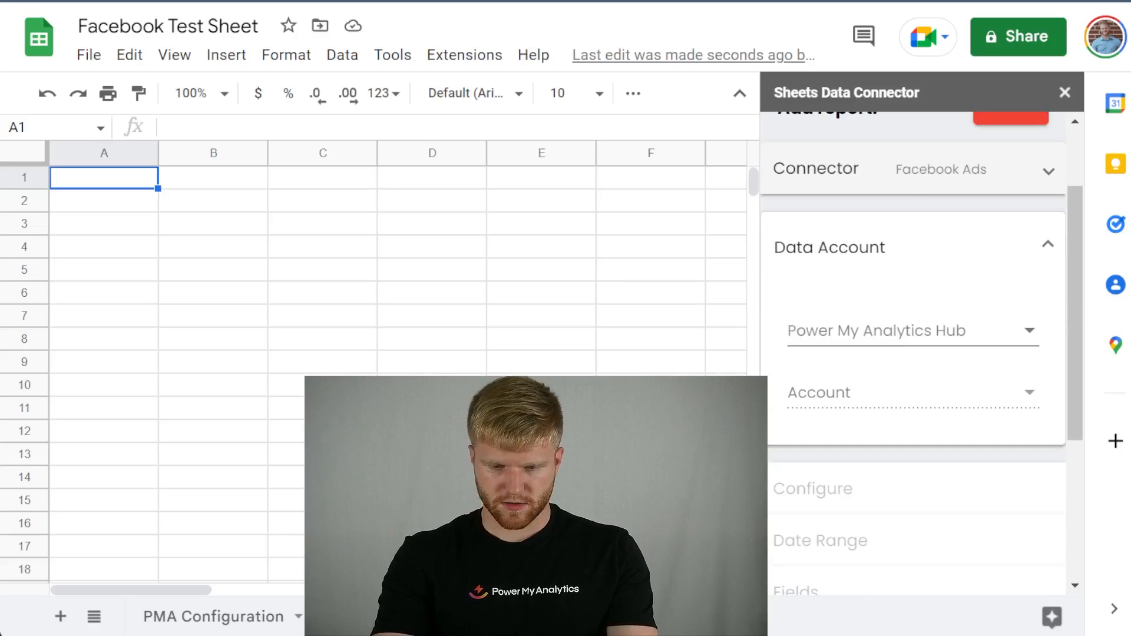
left_click(907, 346)
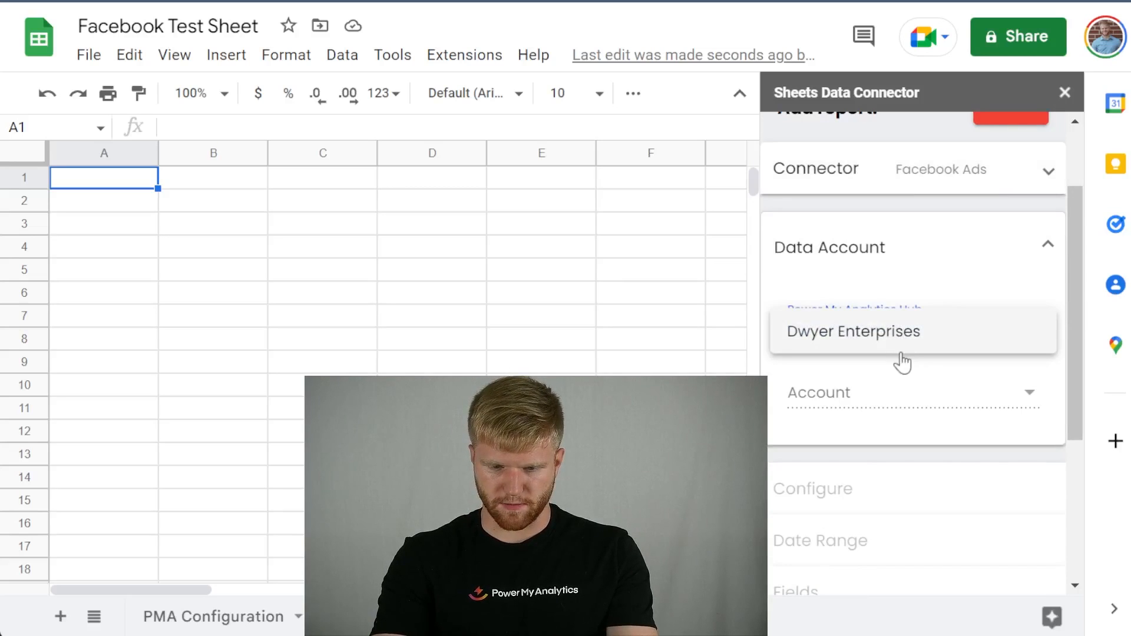
left_click(901, 347)
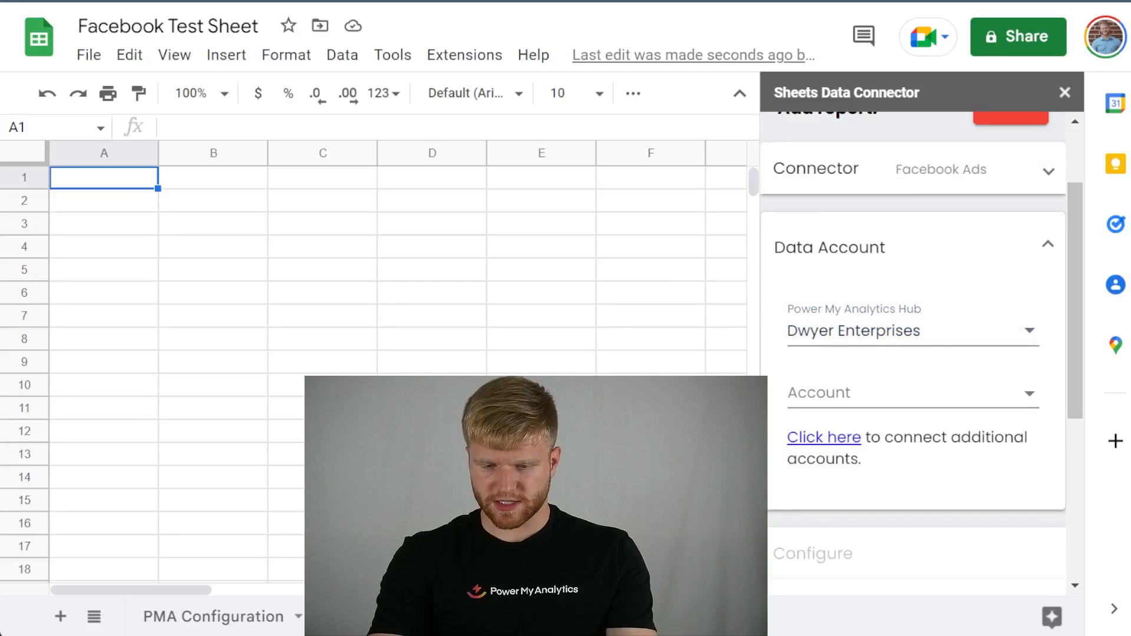
left_click(884, 393)
left_click(901, 401)
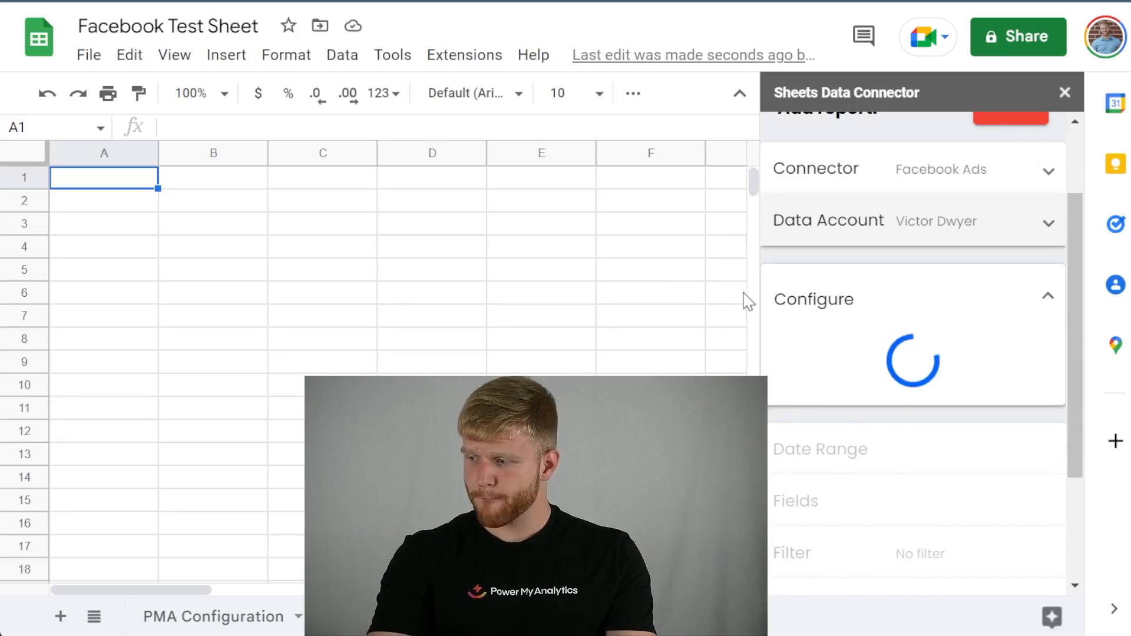
Step: Apply the report configuration with the default attribution and SKAdNetwork settings and USD as currency
scroll(857, 365, "down", 1)
scroll(859, 340, "down", 1)
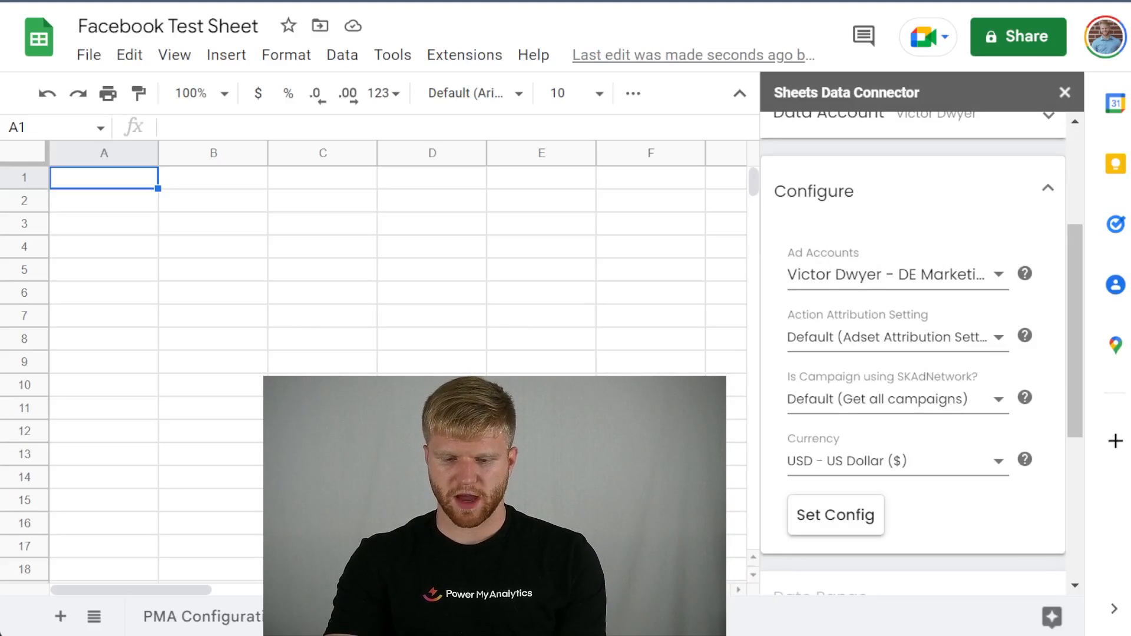
scroll(883, 383, "down", 2)
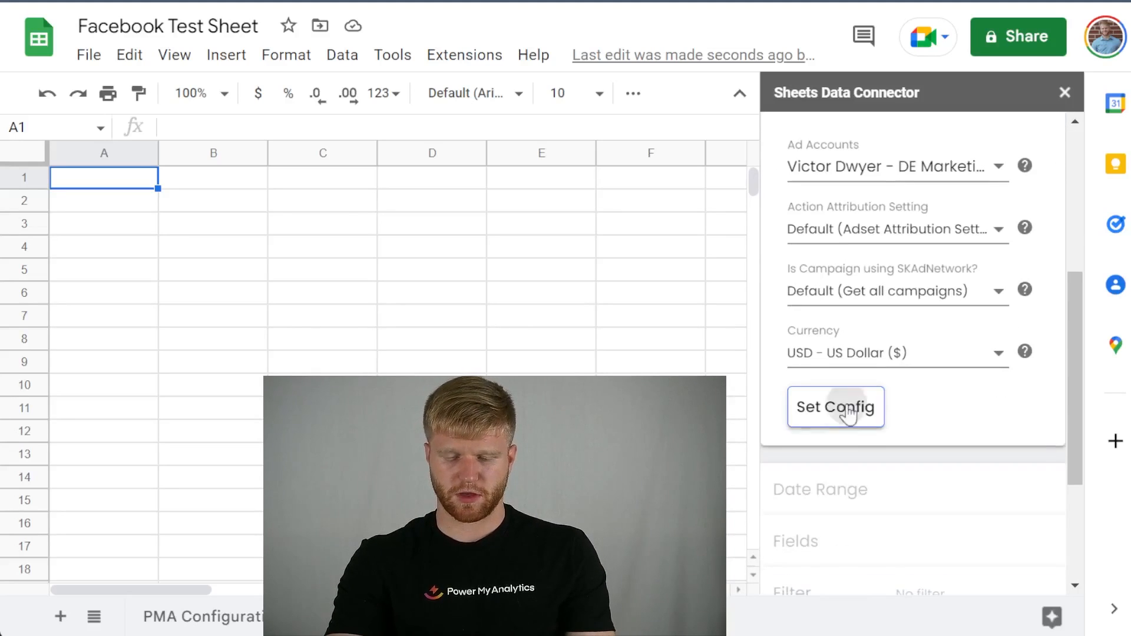
left_click(846, 411)
Step: Set the report's date range to This year to date and apply it
left_click(945, 262)
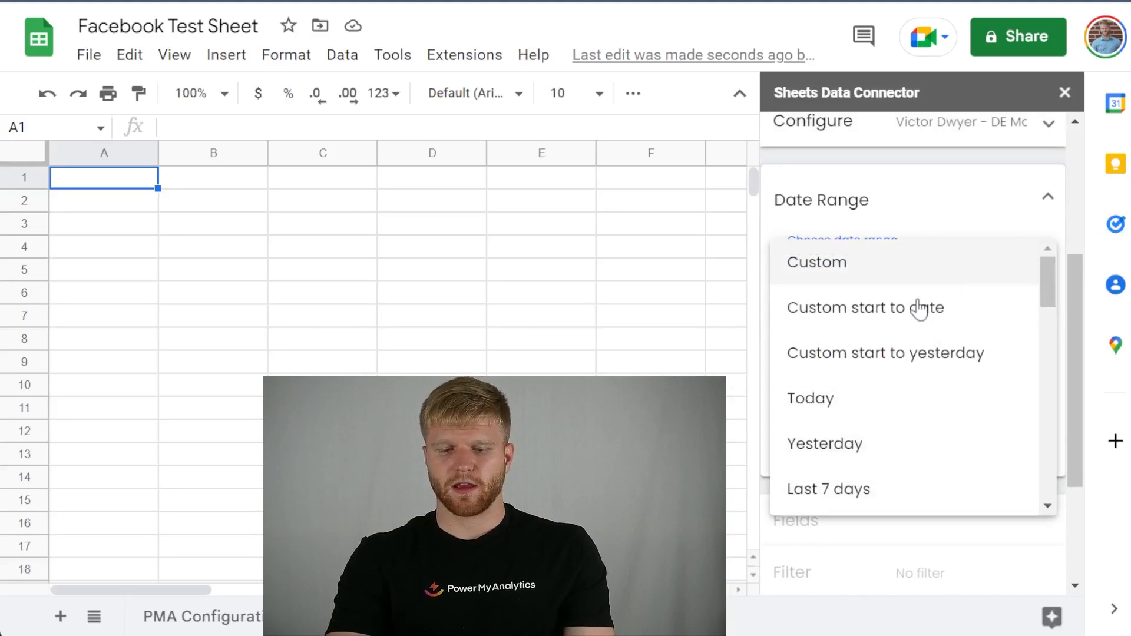
scroll(926, 401, "down", 5)
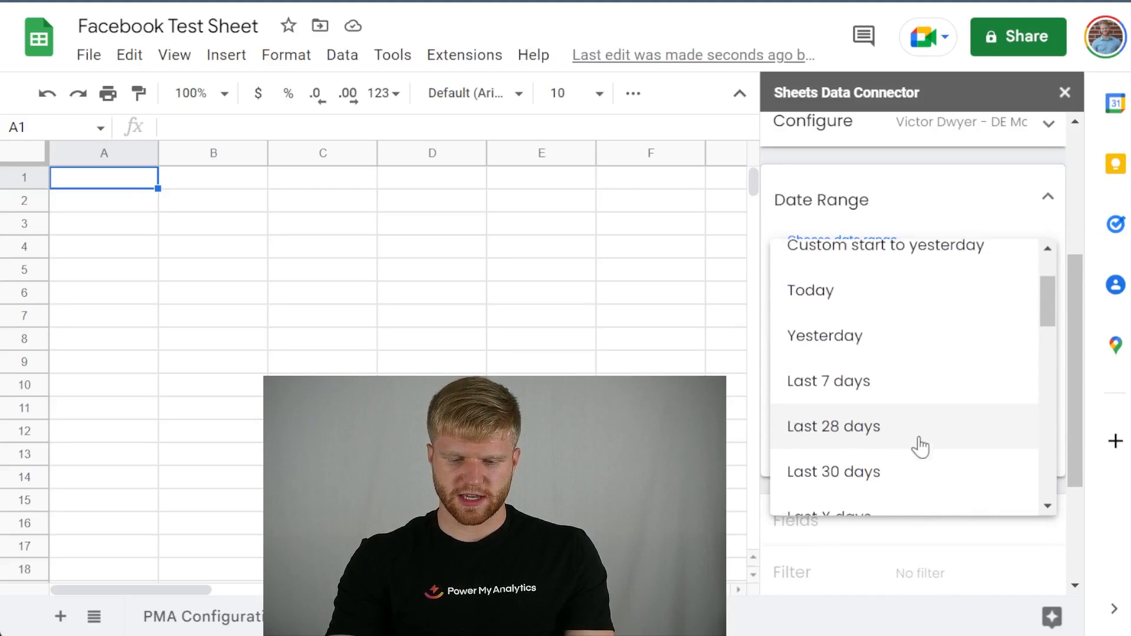
scroll(911, 437, "down", 10)
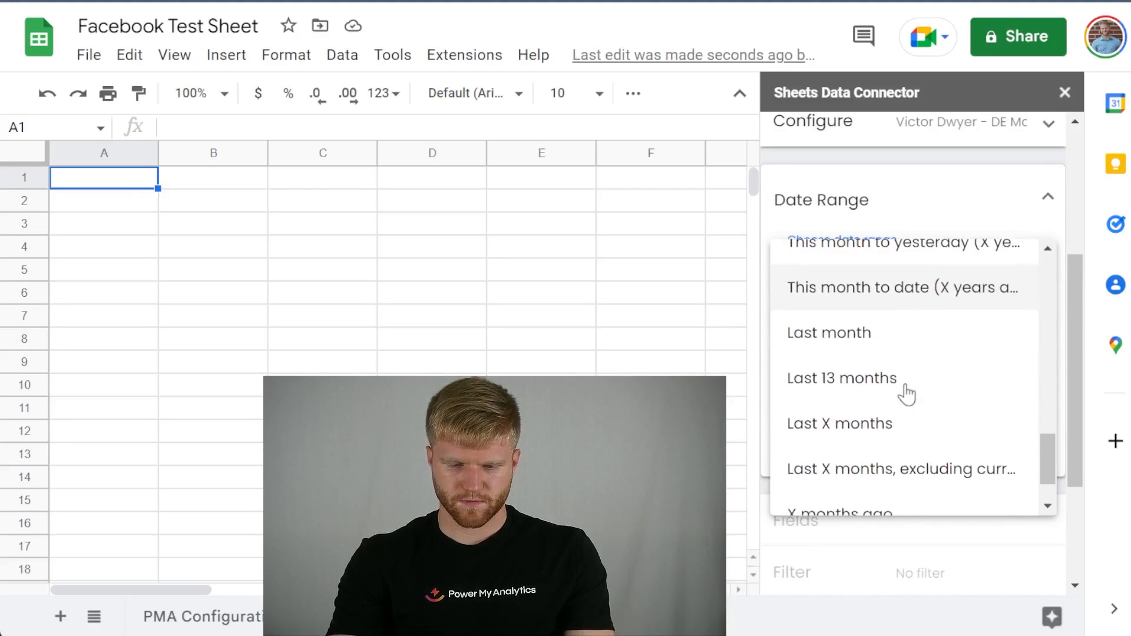
scroll(895, 380, "down", 2)
scroll(901, 397, "up", 2)
scroll(919, 407, "down", 2)
scroll(918, 412, "down", 2)
left_click(921, 390)
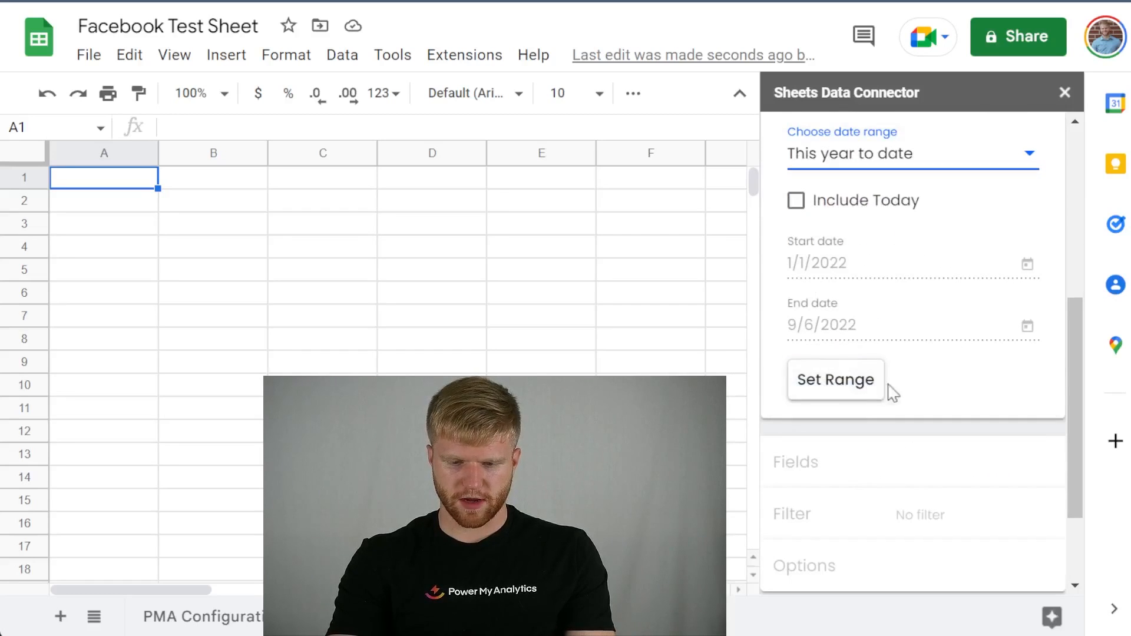
left_click(856, 396)
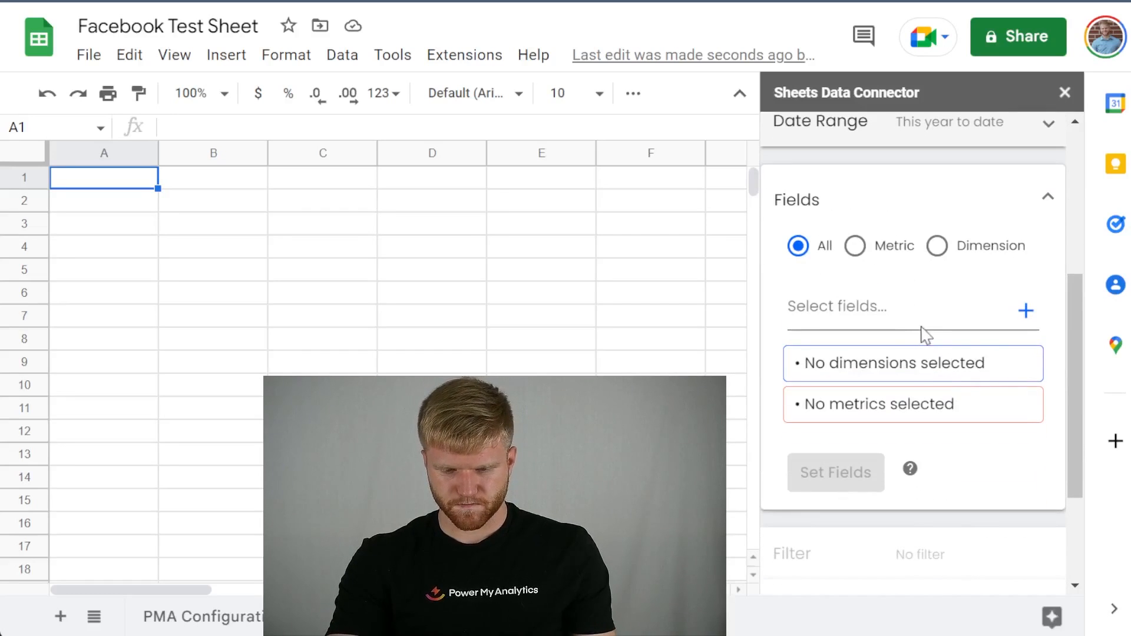
left_click(884, 307)
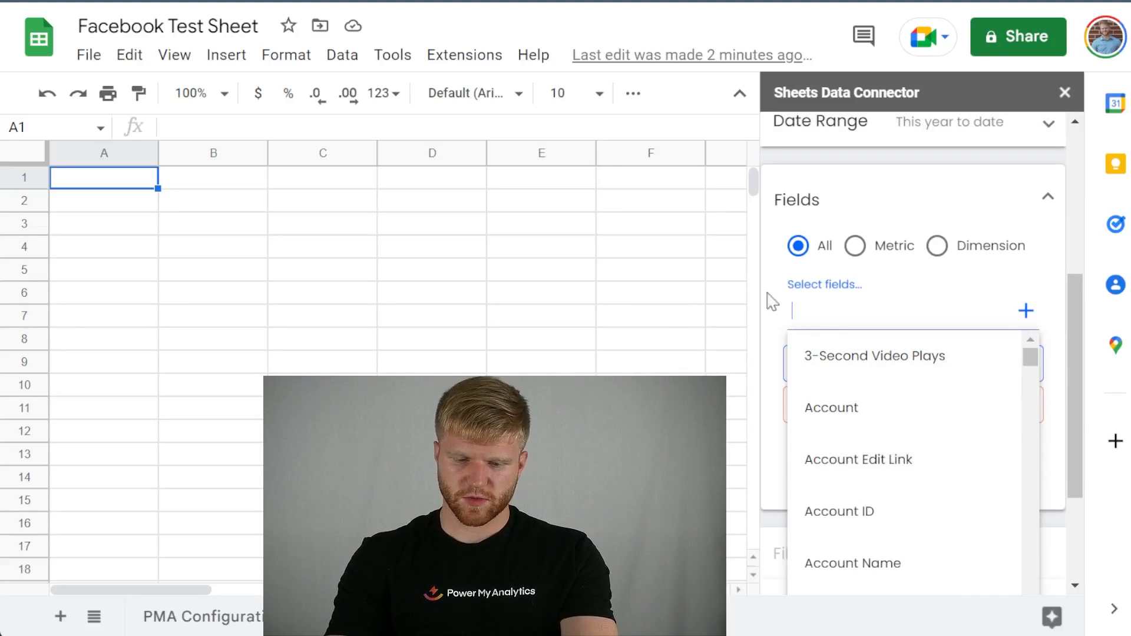
scroll(761, 313, "down", 5)
left_click(775, 310)
scroll(249, 333, "up", 5)
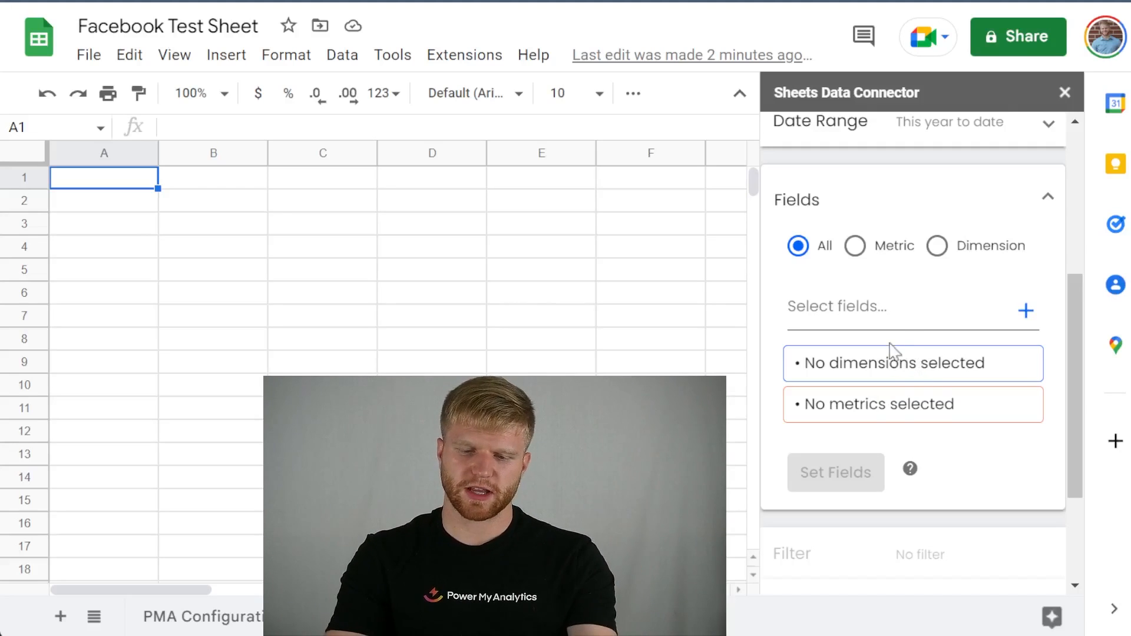
Step: Add Date and Campaign Name as the report's dimension fields
left_click(905, 314)
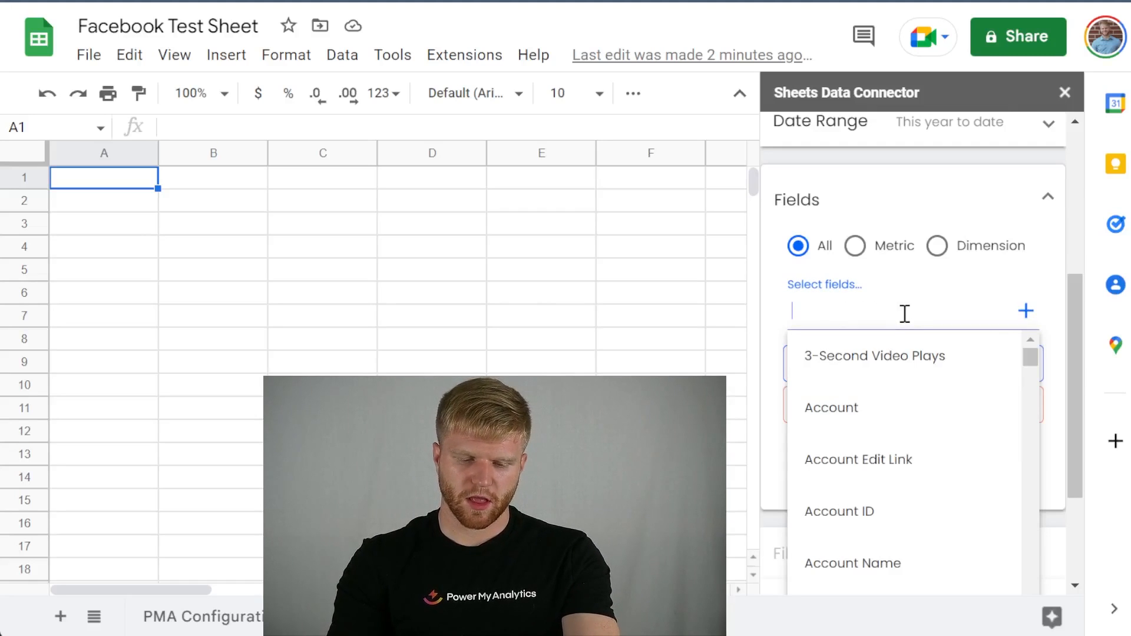
type("date")
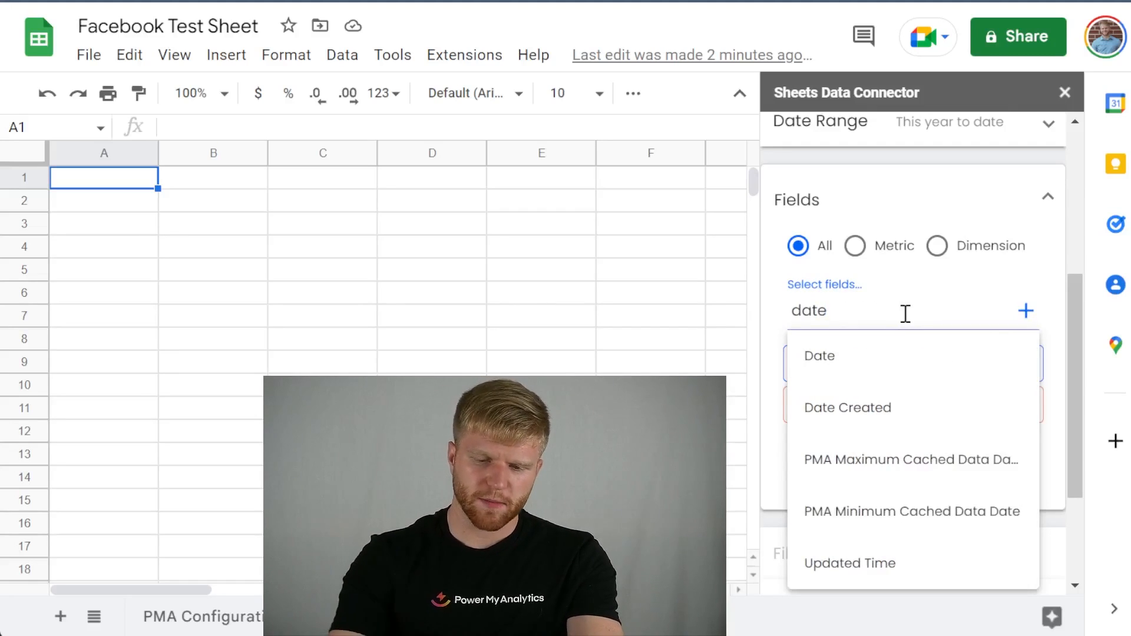
left_click(901, 368)
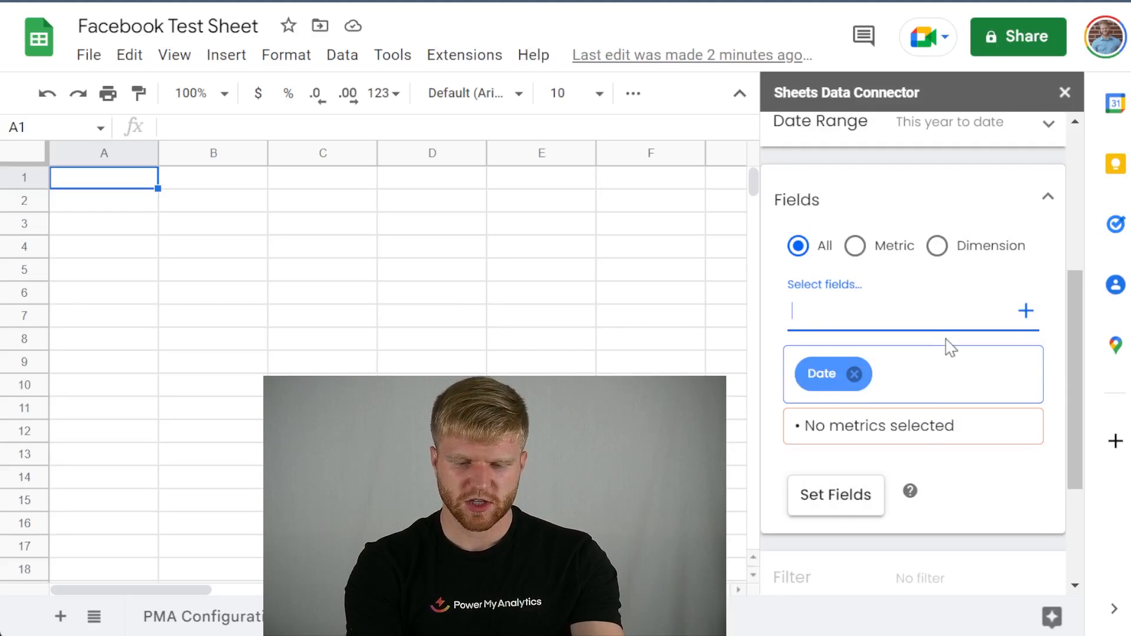
type("campaign")
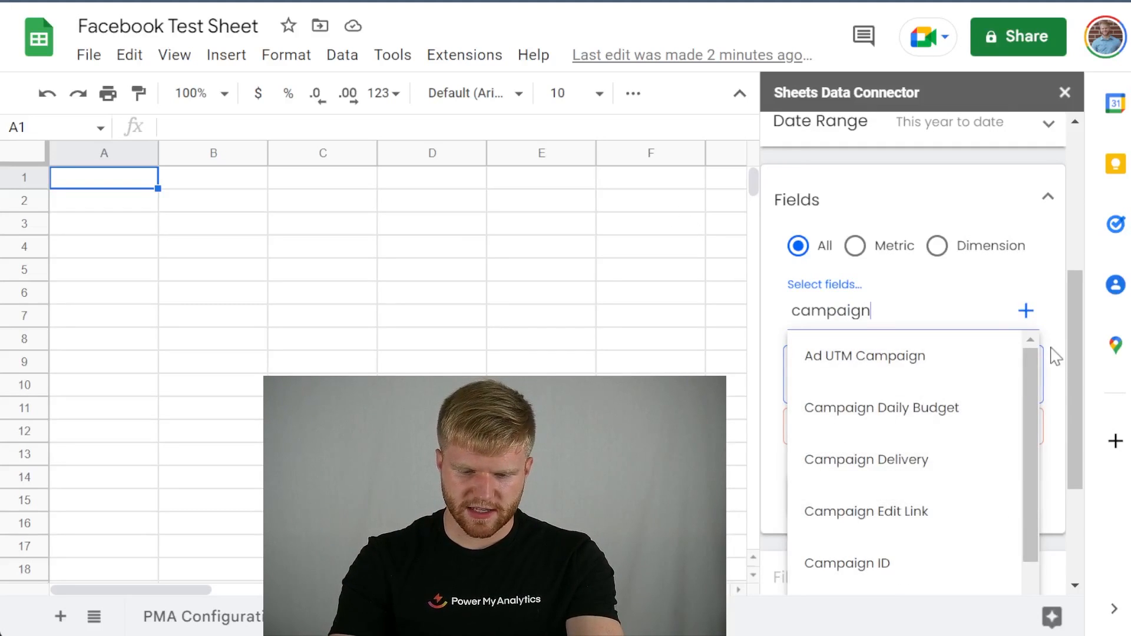
type(" name")
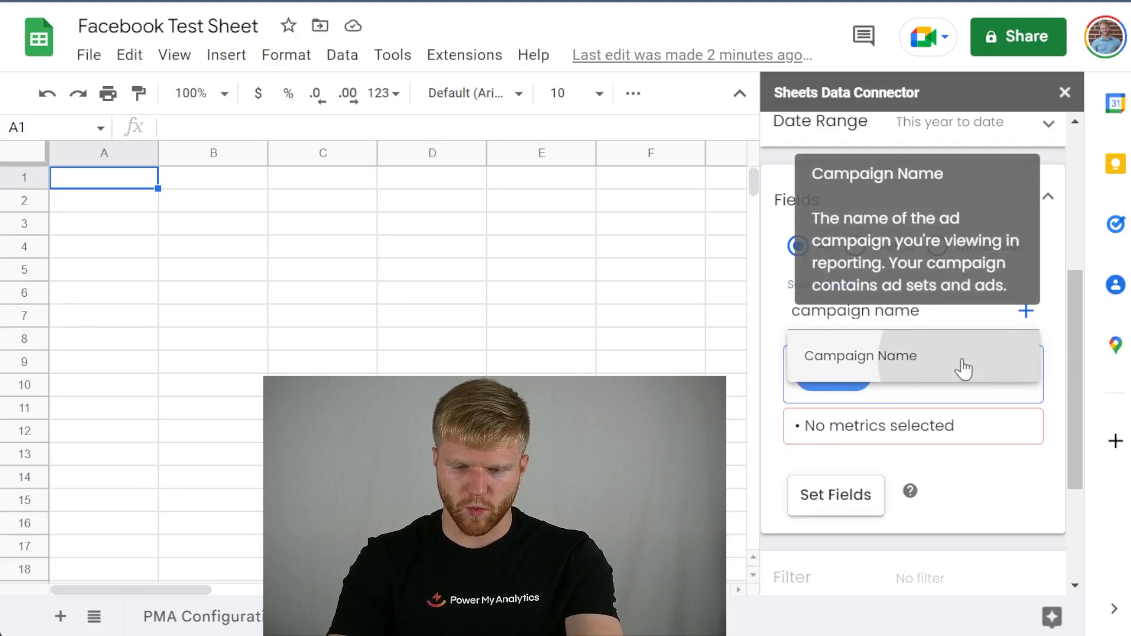
left_click(965, 370)
Step: Add Amount Spent as the report's metric and apply the field selection
type("spent")
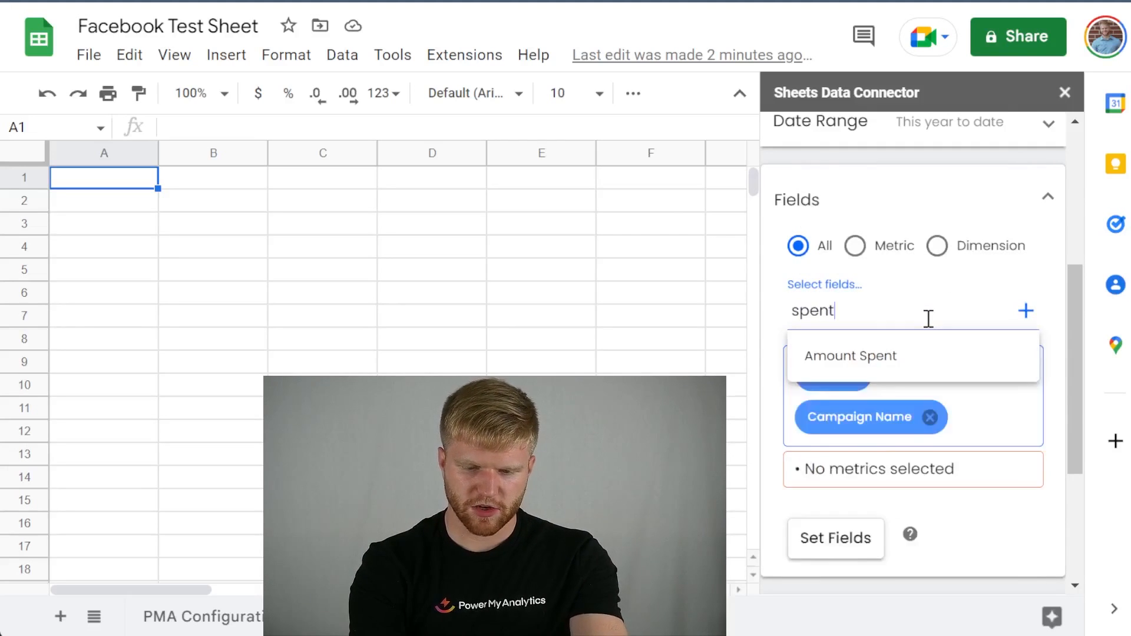
key("BackSpace")
type("d")
key("BackSpace")
type("t")
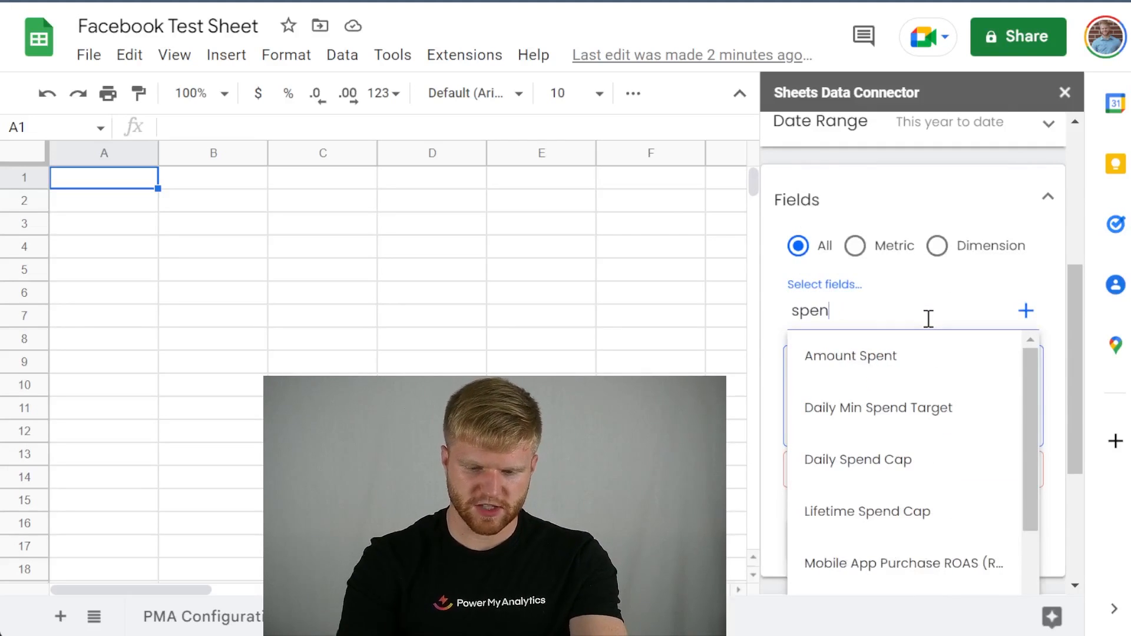
left_click(947, 366)
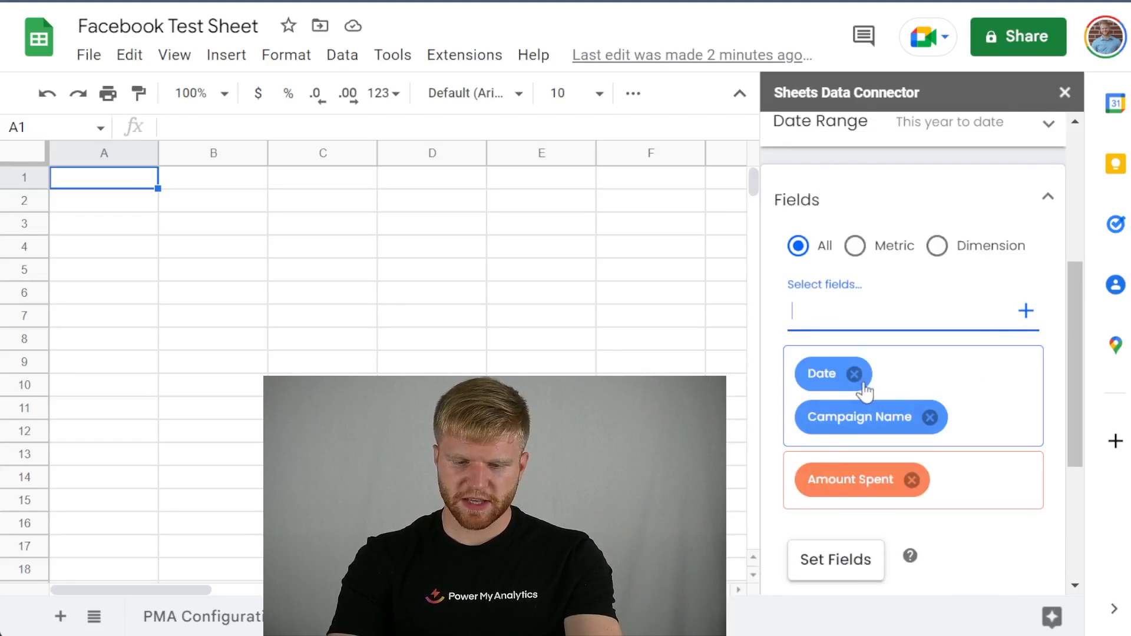
mouse_move(858, 428)
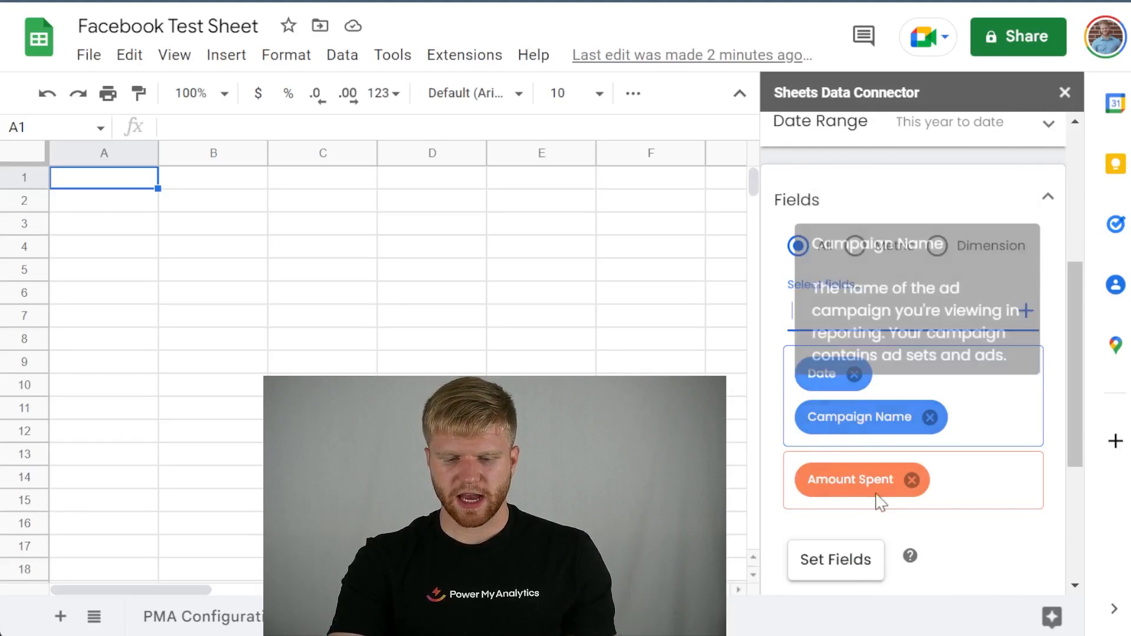
scroll(870, 498, "down", 2)
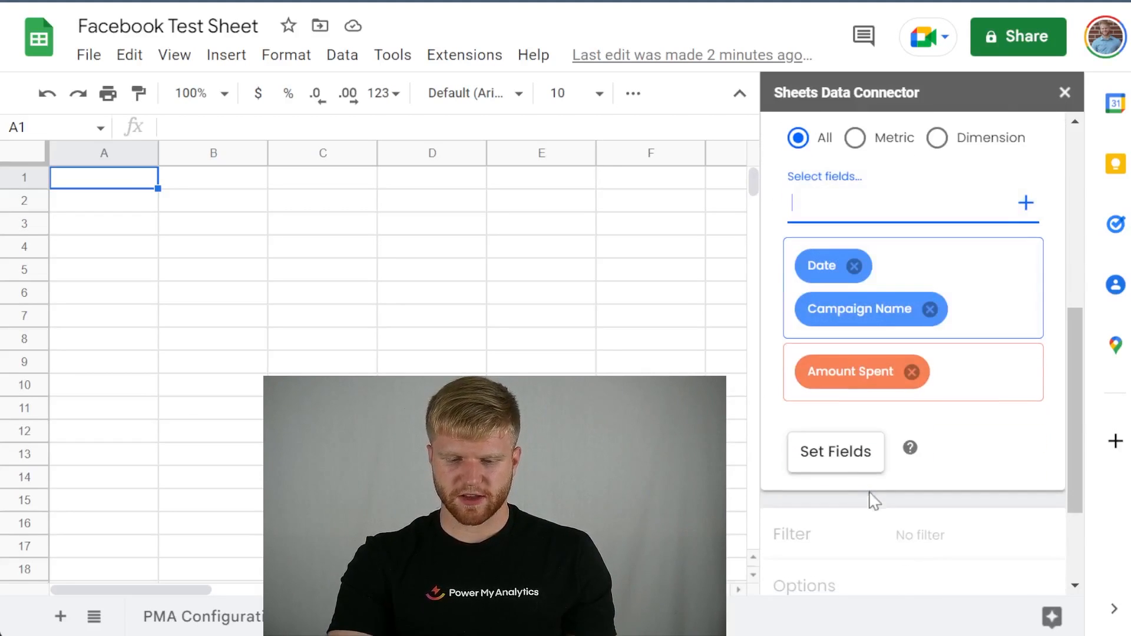
left_click(853, 460)
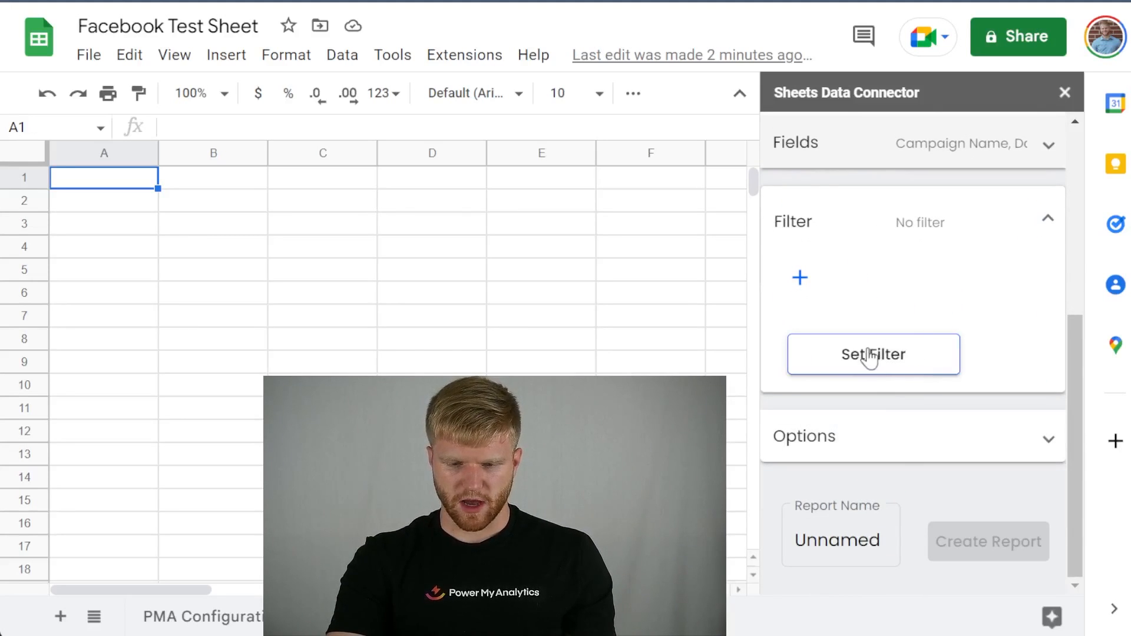
Step: Apply the filter section without any filter and order the report by Date
left_click(915, 348)
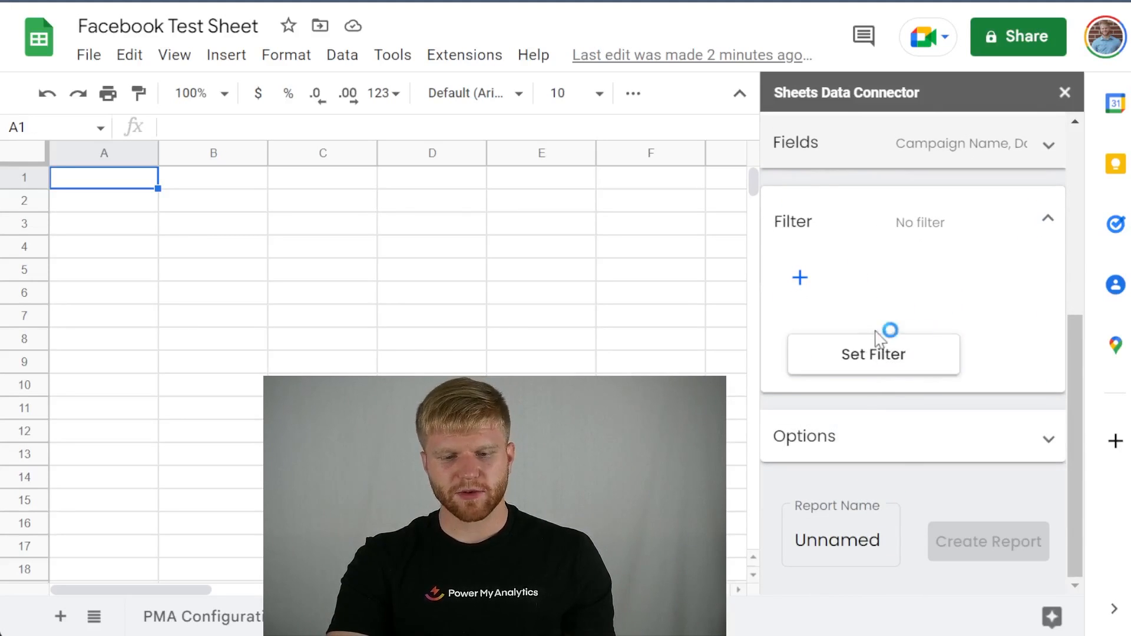
left_click(905, 357)
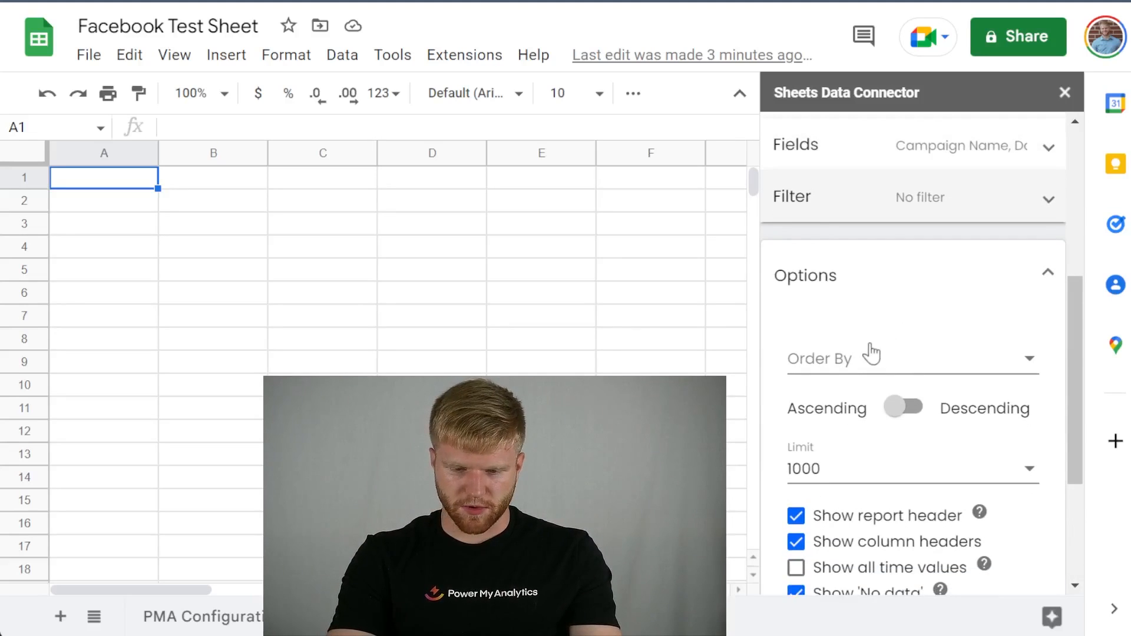
scroll(872, 344, "down", 2)
left_click(886, 257)
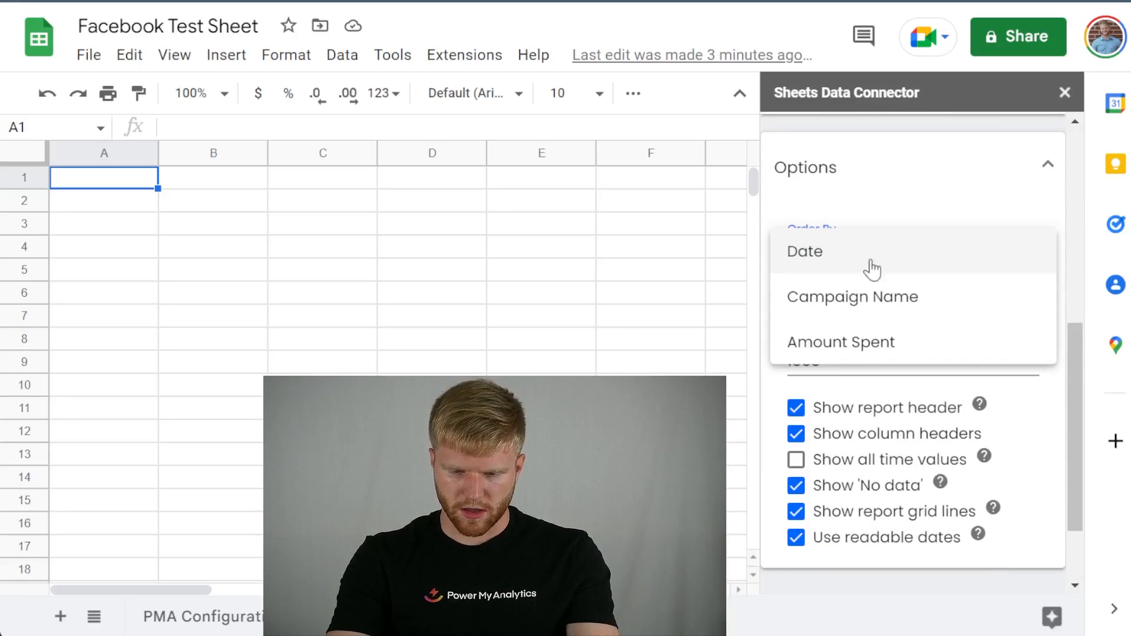
left_click(861, 260)
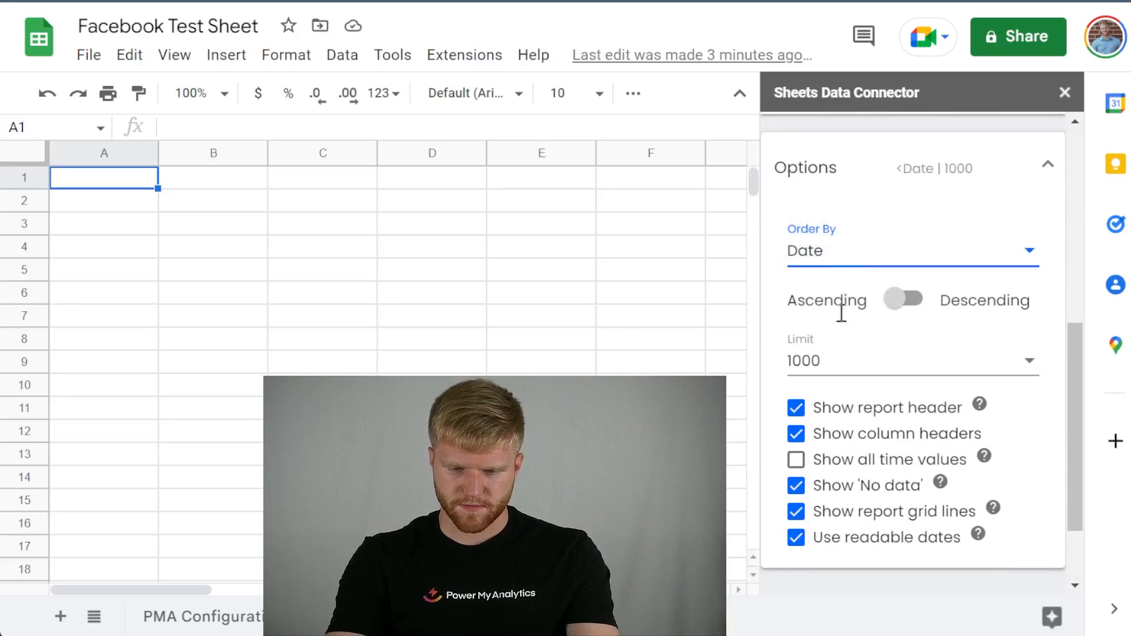
Step: Set the report's row limit to 1000000 and turn off the report header
scroll(896, 298, "down", 2)
left_click(896, 253)
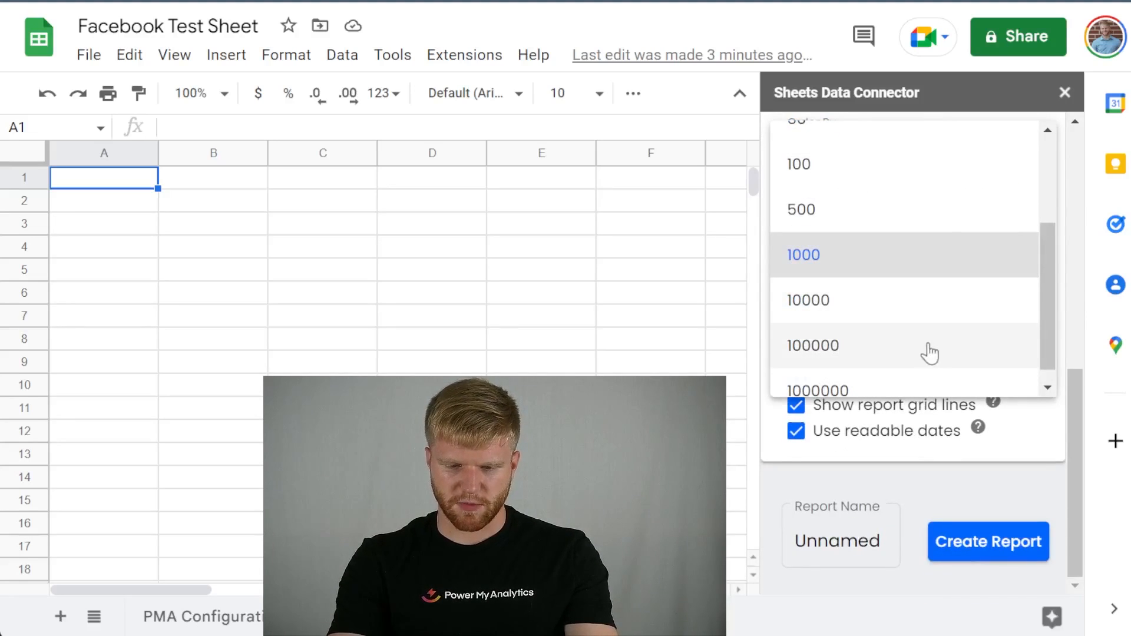
scroll(911, 374, "down", 1)
left_click(911, 381)
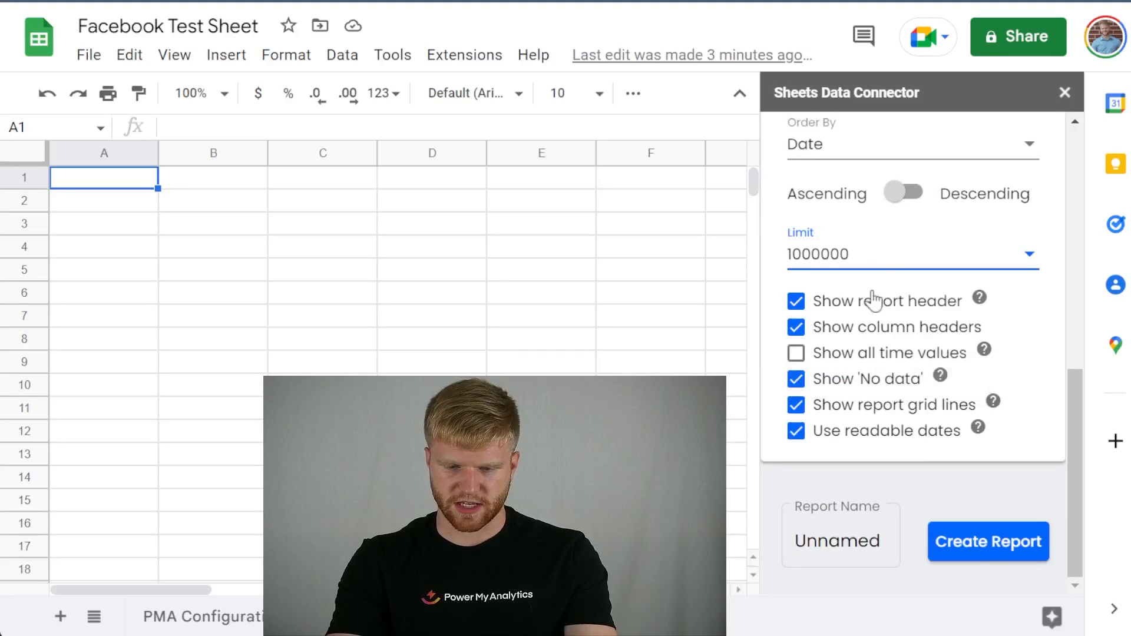
left_click(796, 301)
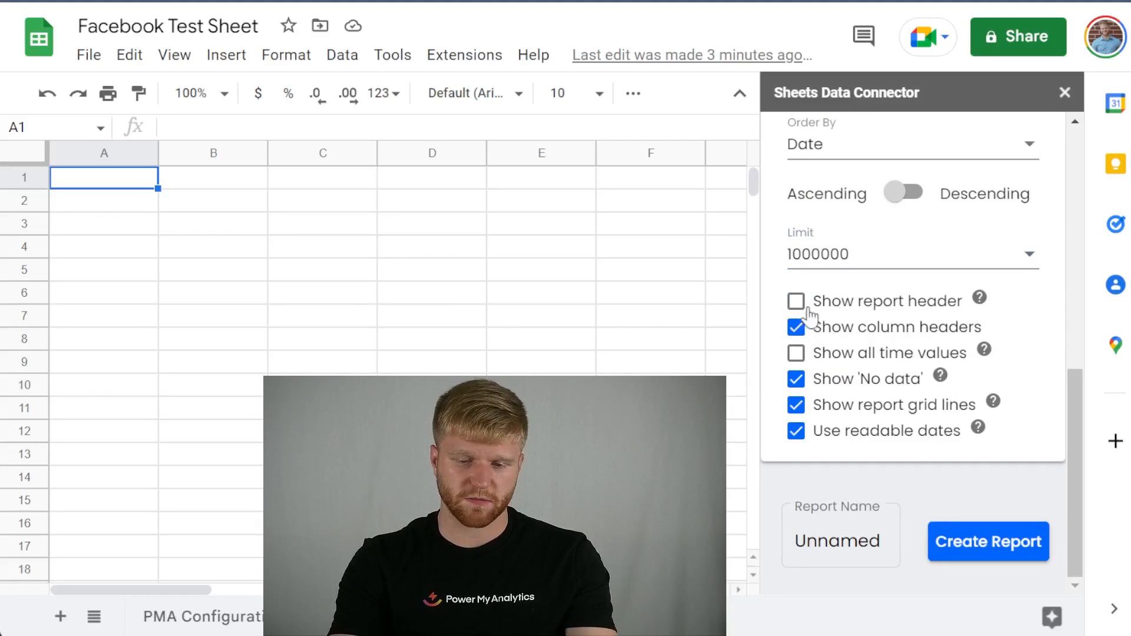
Step: Name the report "Facebook test" and create it in the sheet
left_click(846, 530)
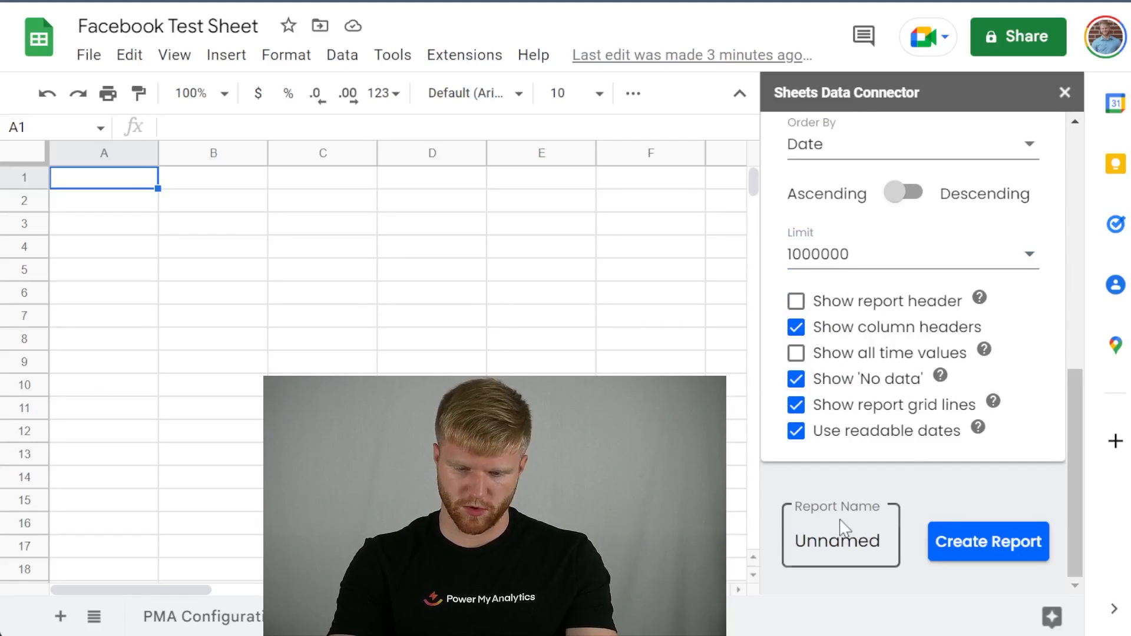
left_click(865, 538)
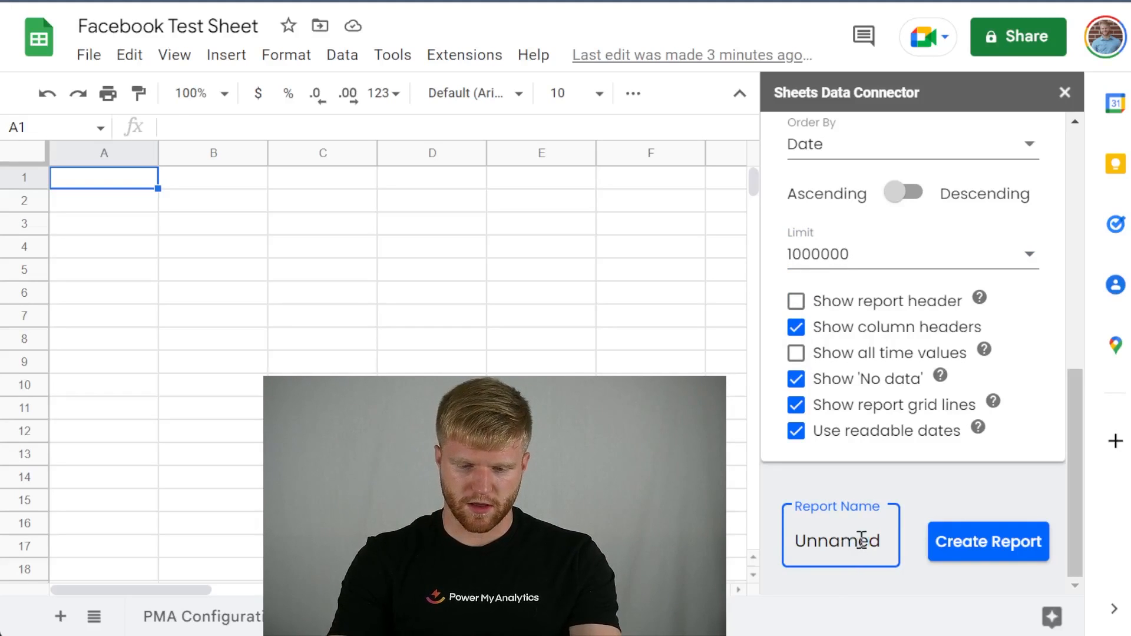
double_click(861, 539)
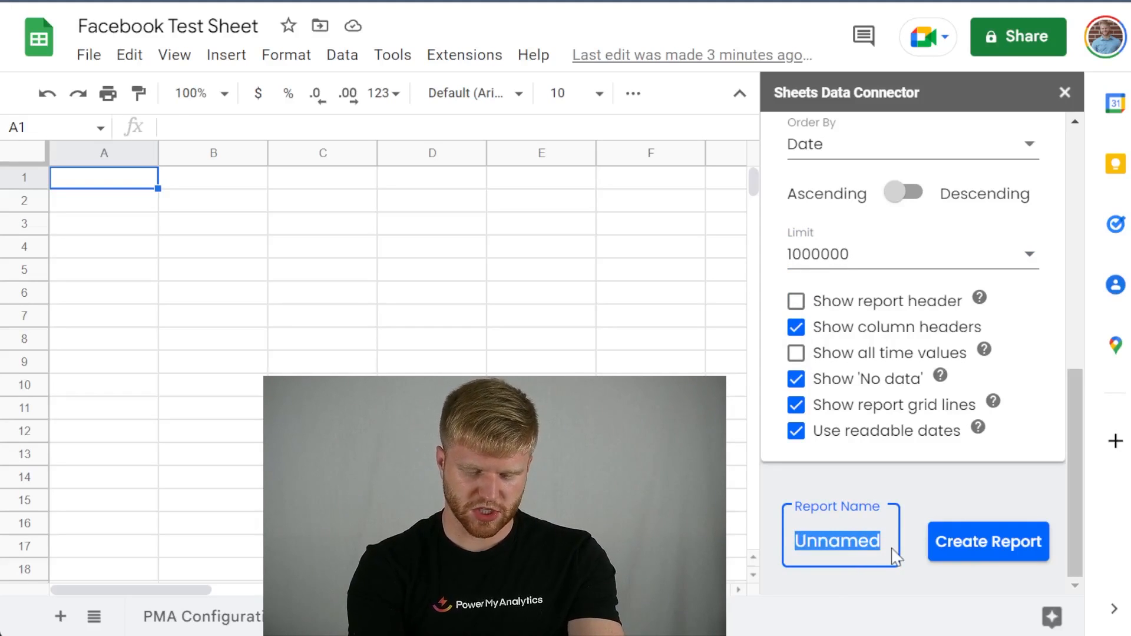
type("Faceb")
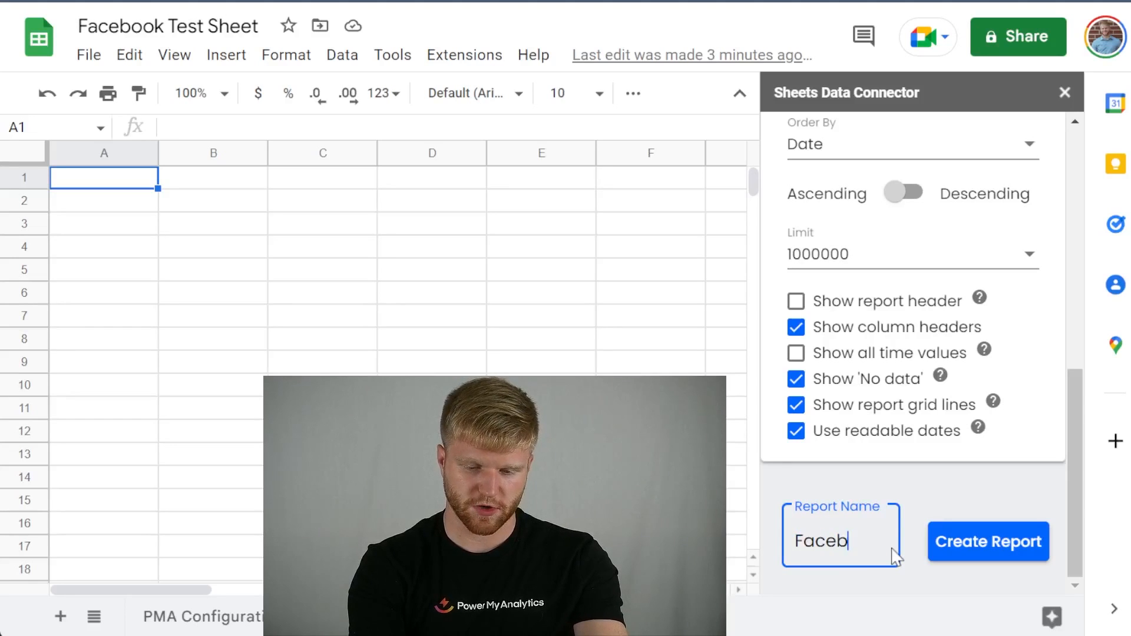
type("ook test")
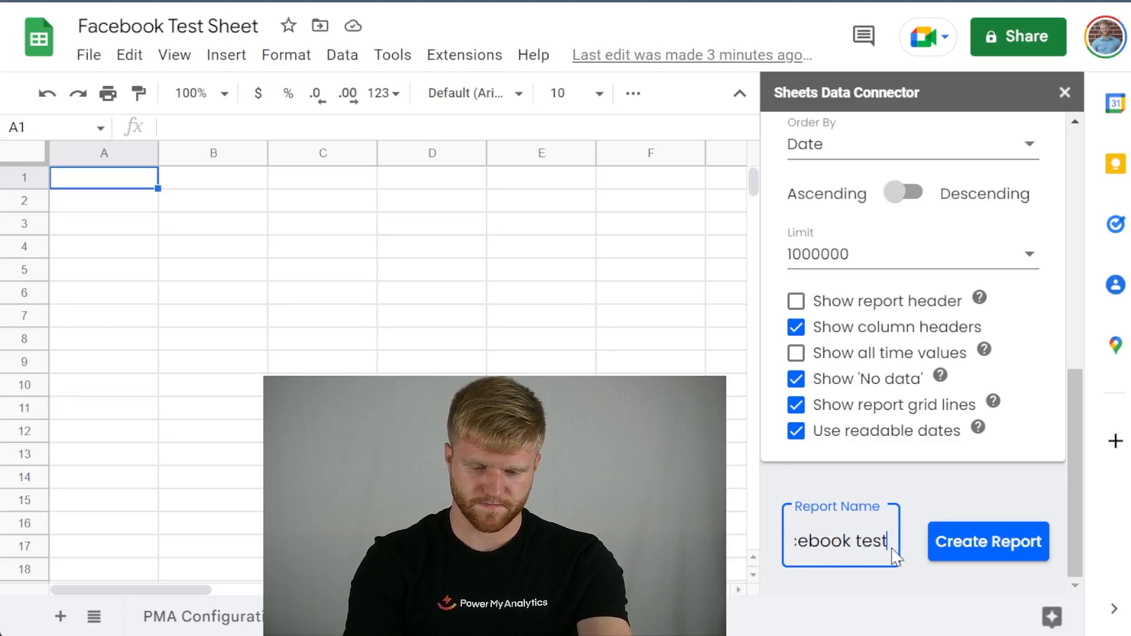
left_click(987, 556)
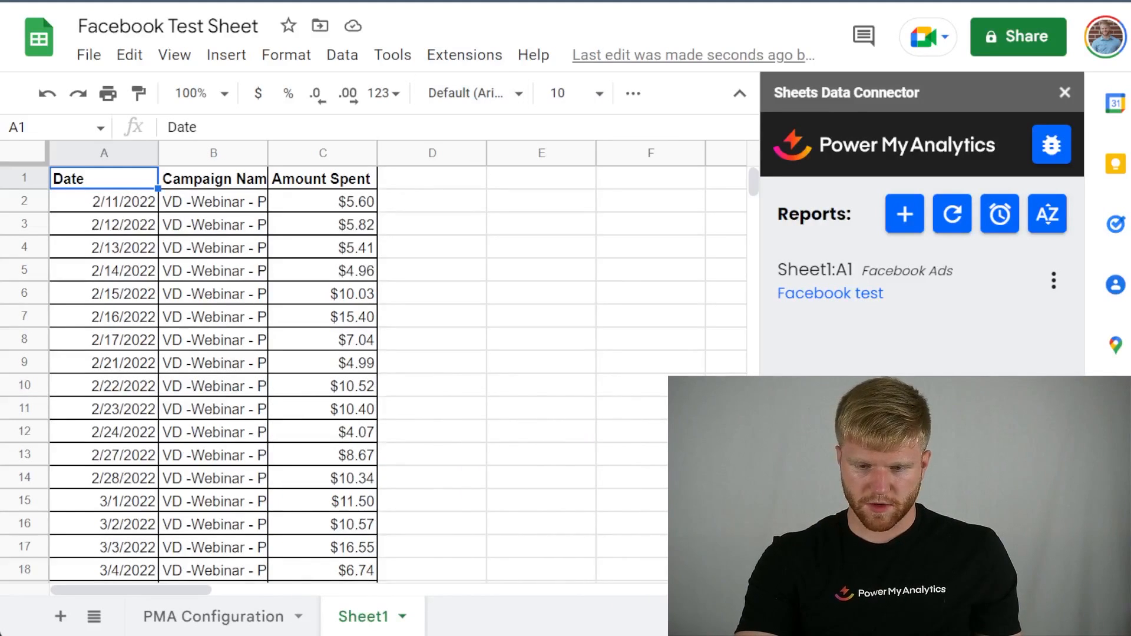
Step: Close the Sheets Data Connector and review the imported dates, campaign names and amounts spent down to the last row
left_click(1065, 92)
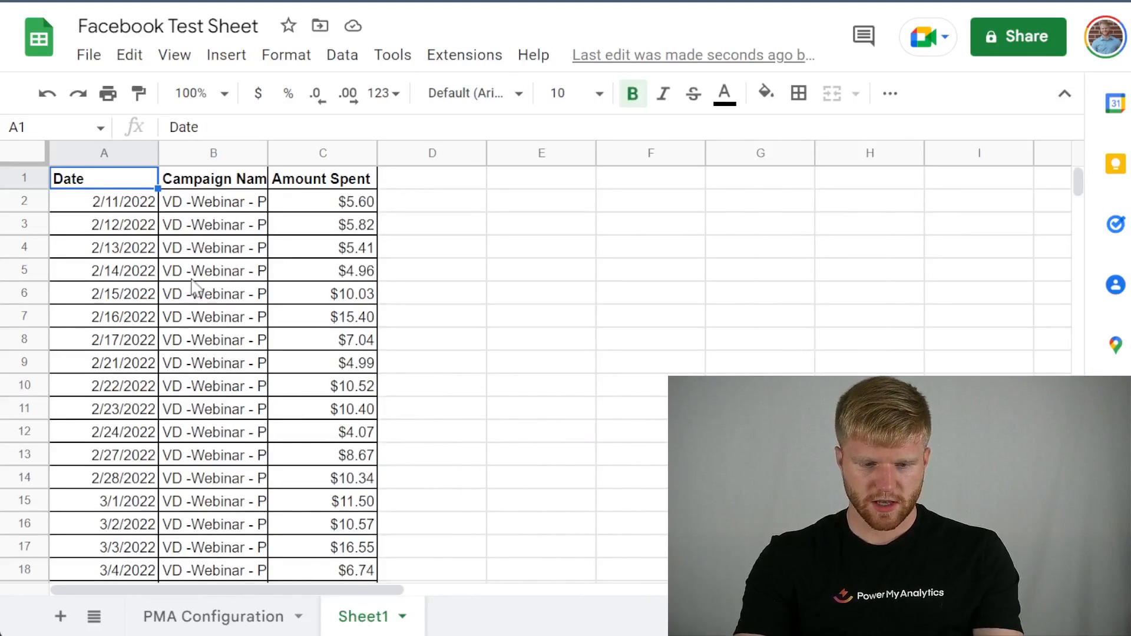
scroll(223, 245, "down", 3)
scroll(222, 248, "down", 10)
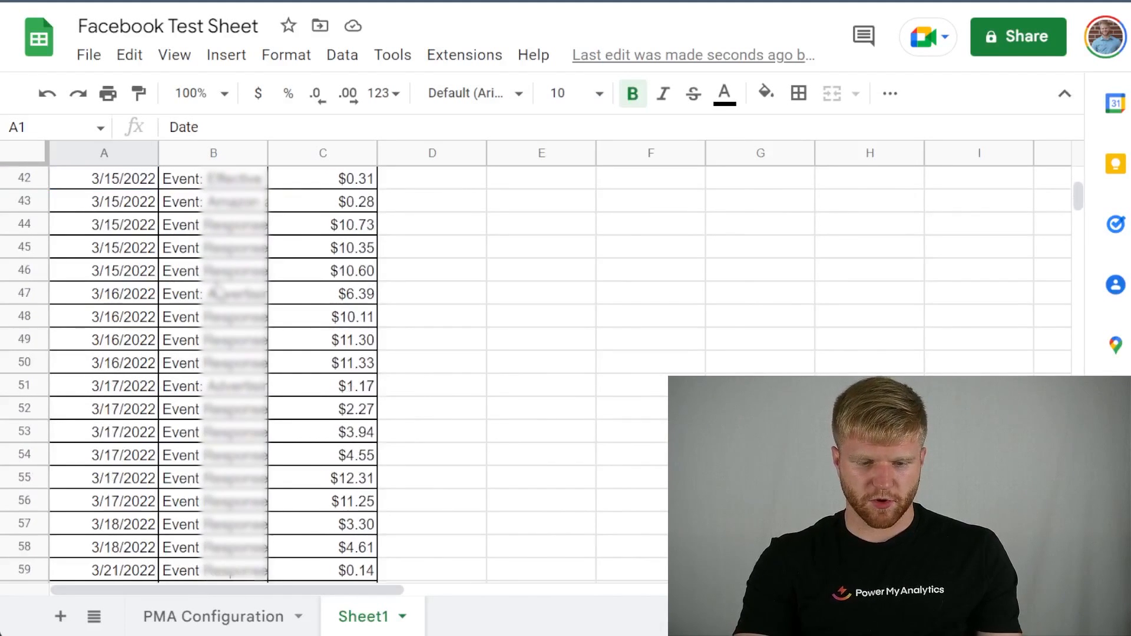
scroll(213, 307, "down", 10)
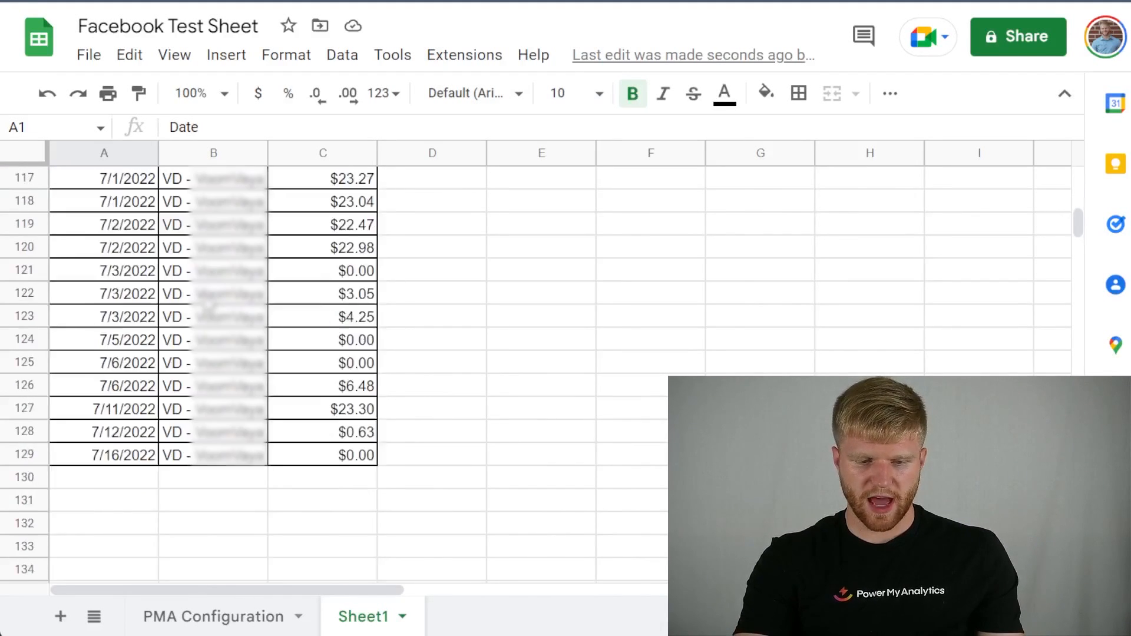
scroll(224, 305, "up", 10)
scroll(224, 304, "up", 15)
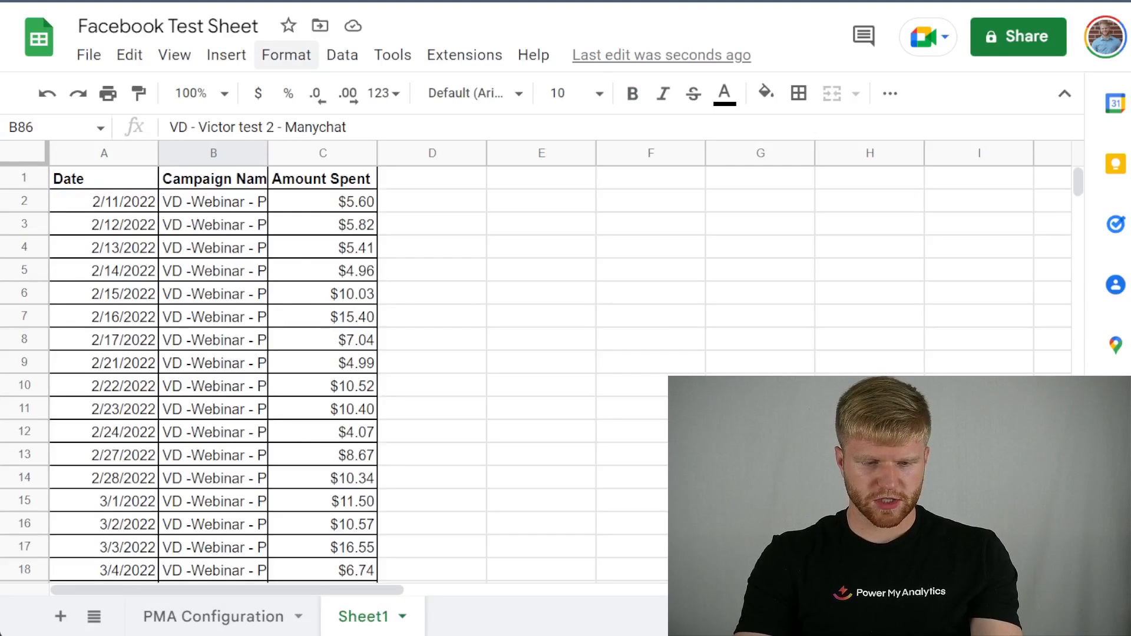
Step: Create a pivot table on a new sheet using the data range Sheet1!A:C
left_click(282, 55)
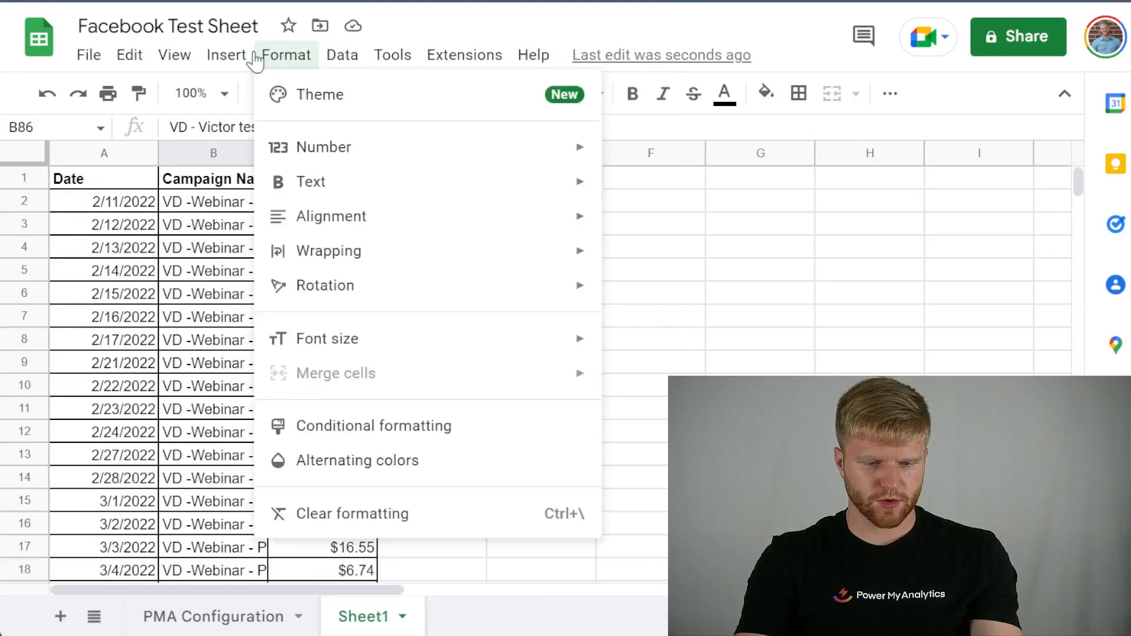
mouse_move(226, 57)
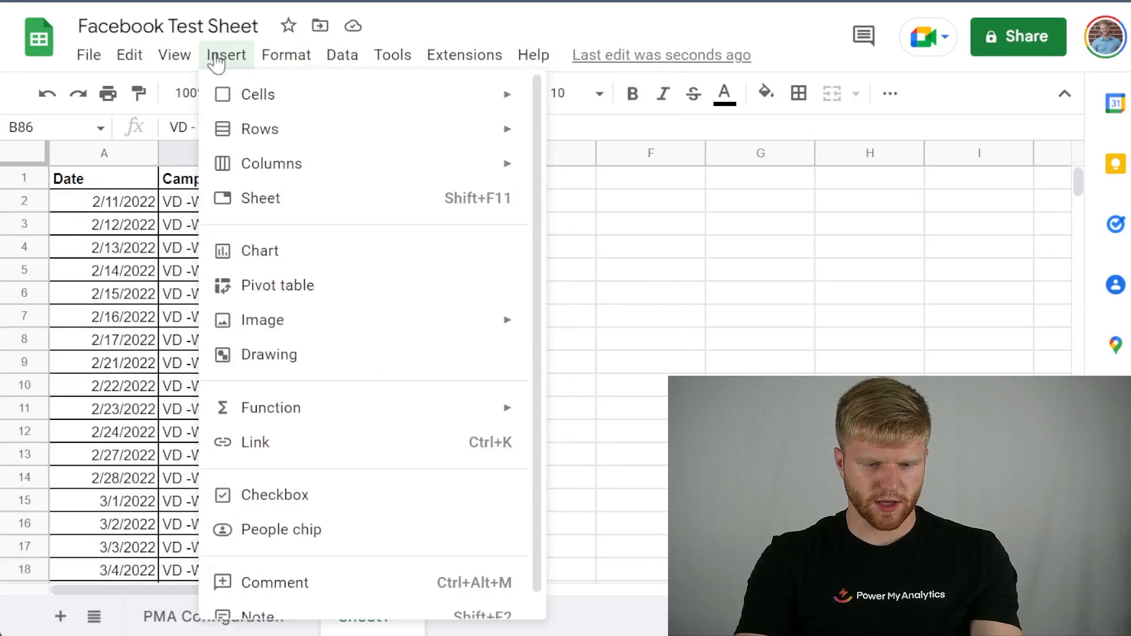
left_click(303, 286)
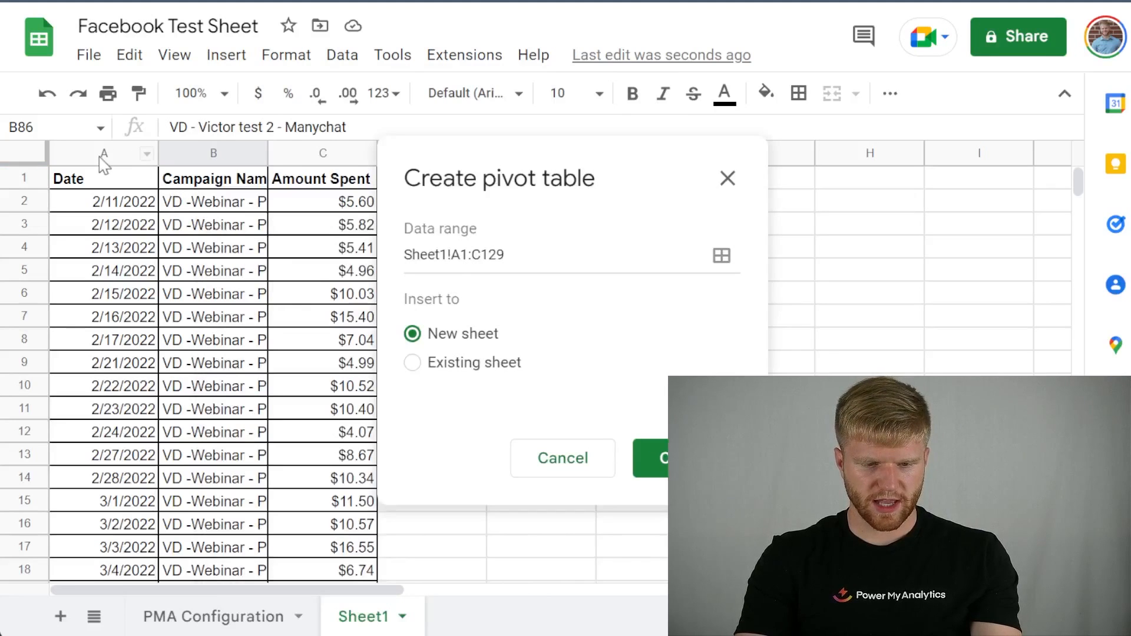
left_click(104, 153)
left_click(722, 255)
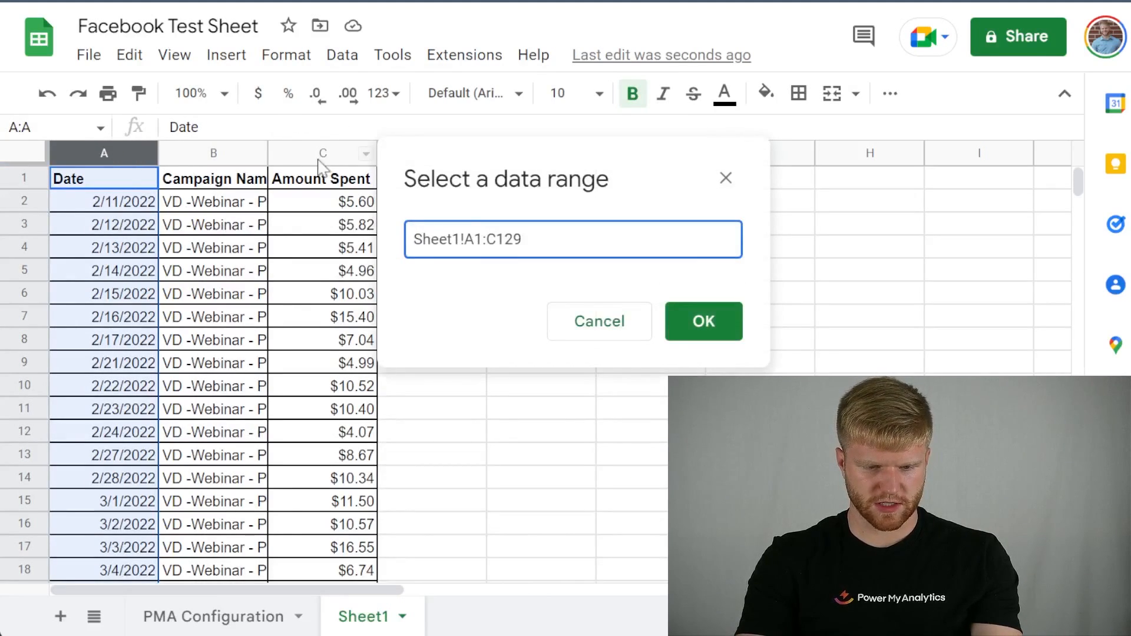
left_click(169, 246)
left_click_drag(104, 153, 300, 151)
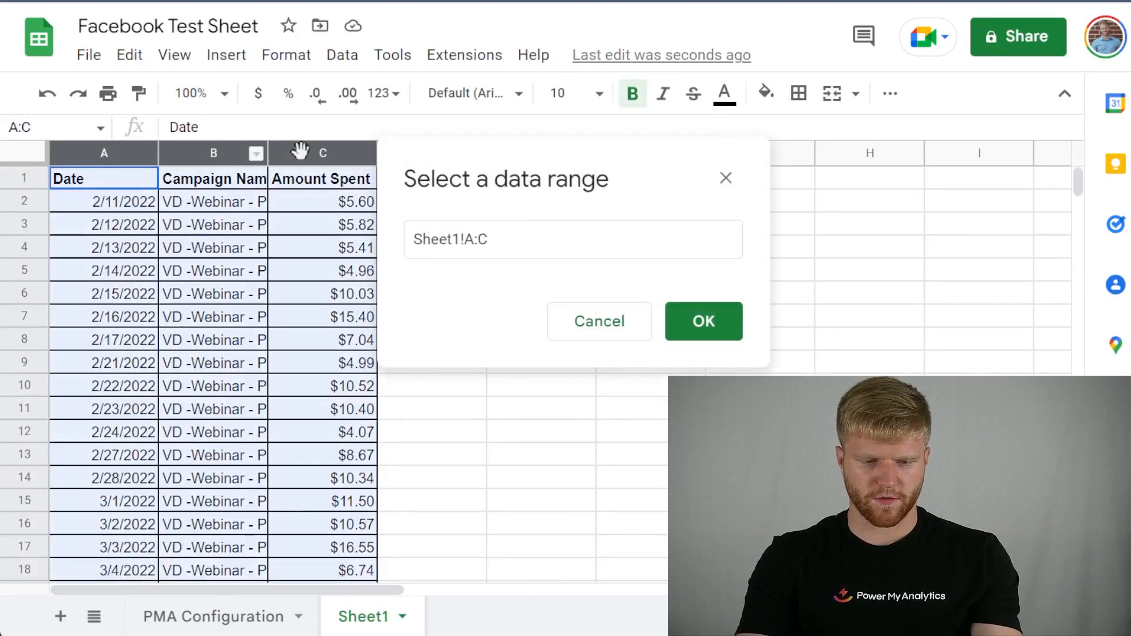
left_click(701, 337)
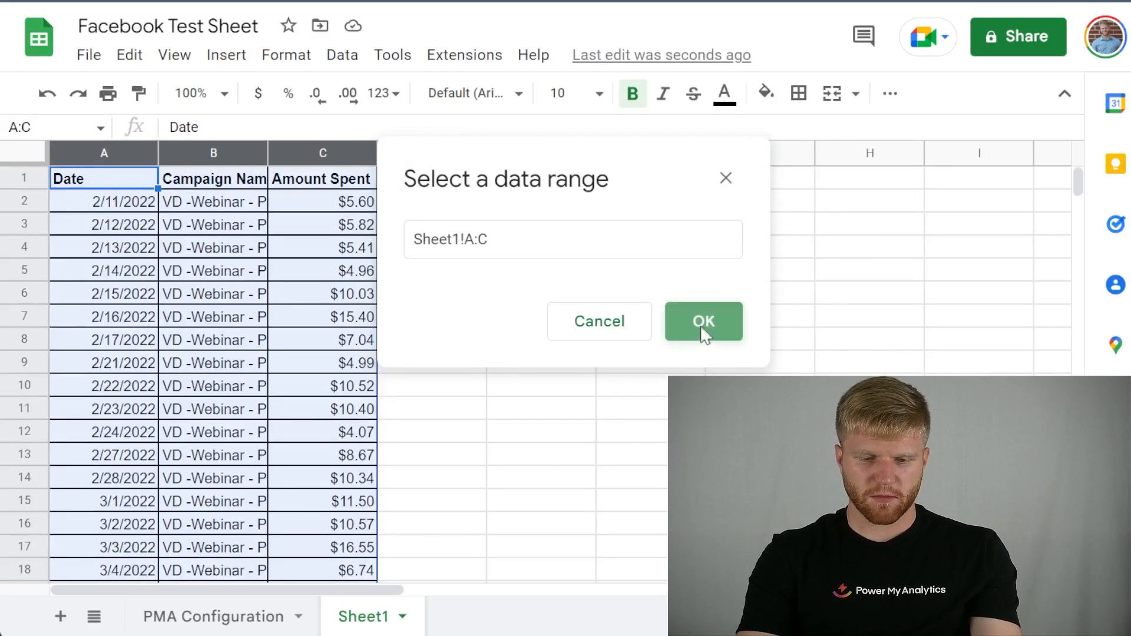
left_click(651, 457)
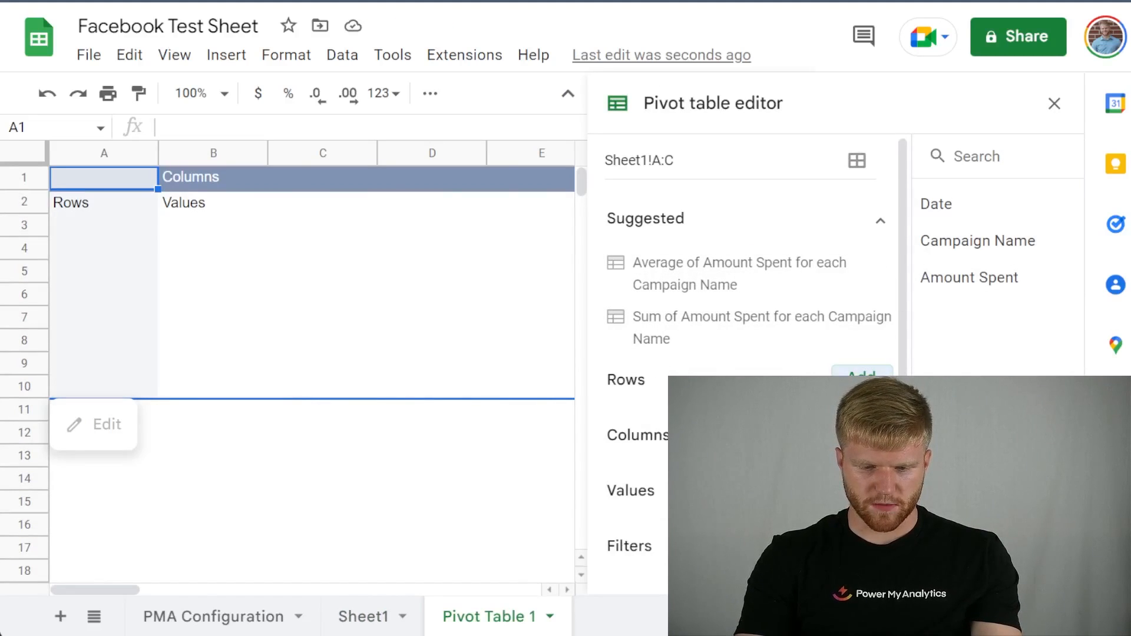
Step: Add Date and Campaign Name as row groups in the pivot table
left_click(869, 412)
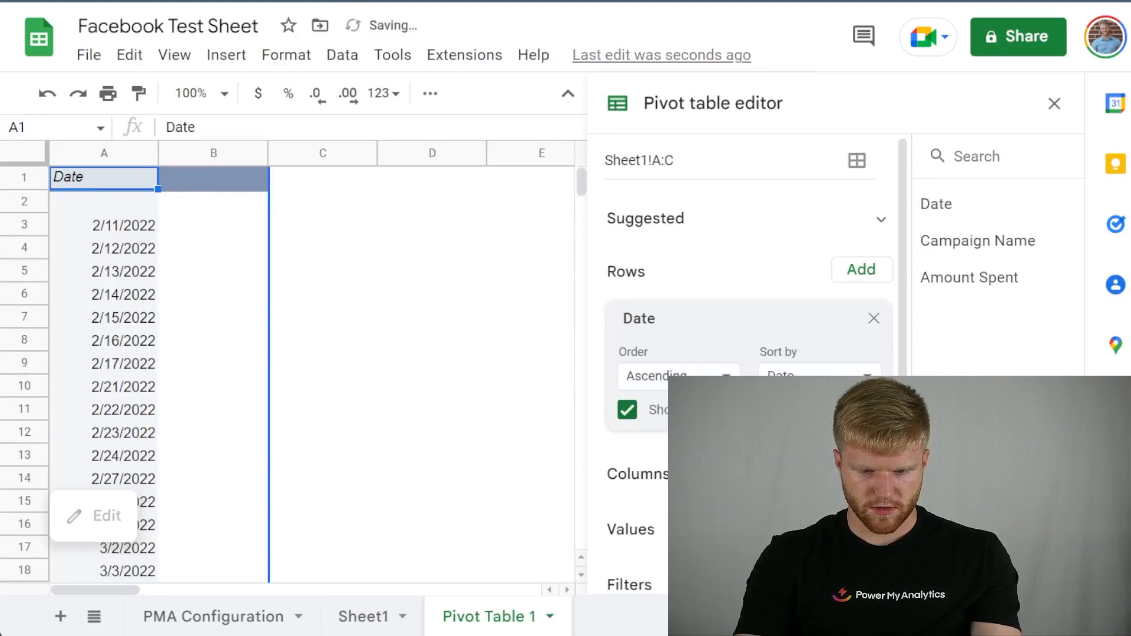
scroll(861, 460, "down", 1)
left_click(861, 460)
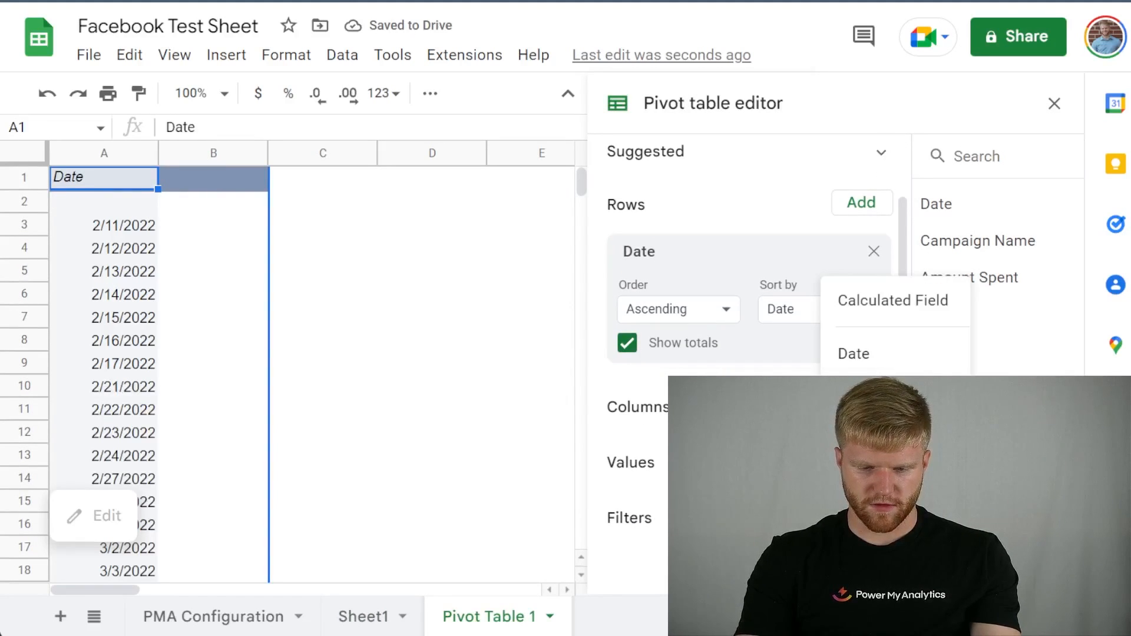
key("Escape")
left_click(861, 202)
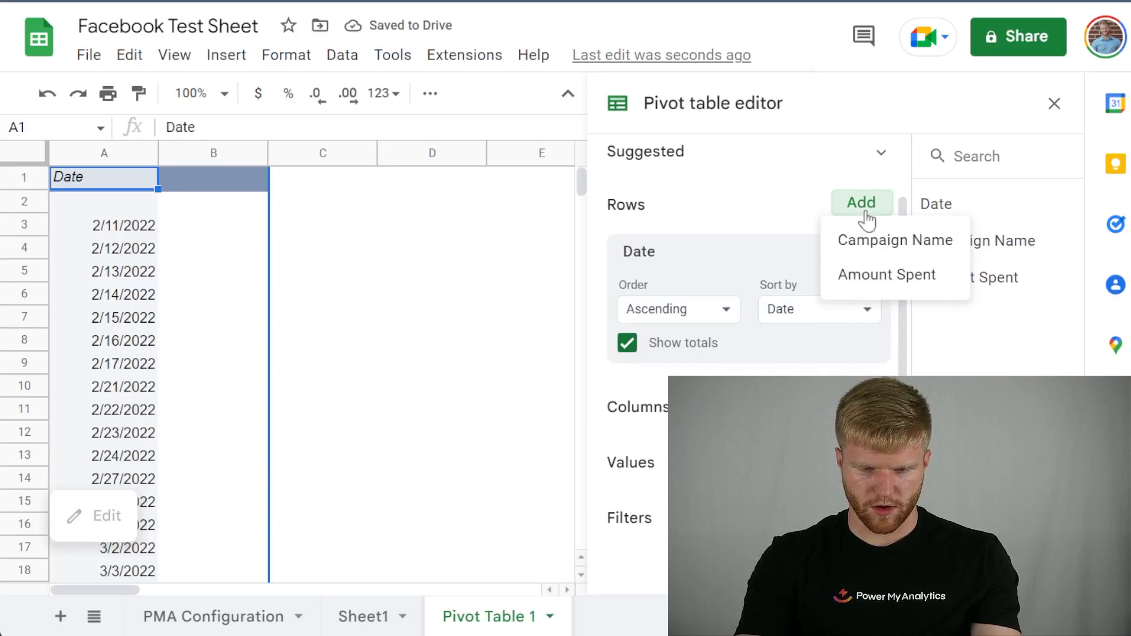
left_click(886, 242)
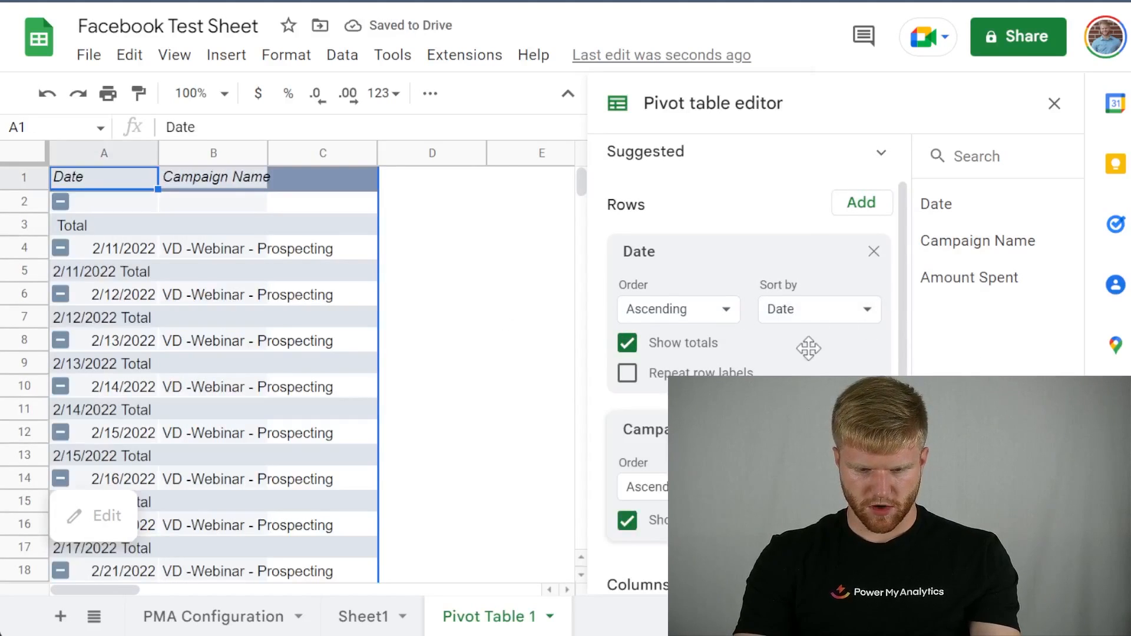
Step: Add Amount Spent to the pivot table's values, summarized by SUM
scroll(805, 347, "down", 3)
left_click(857, 463)
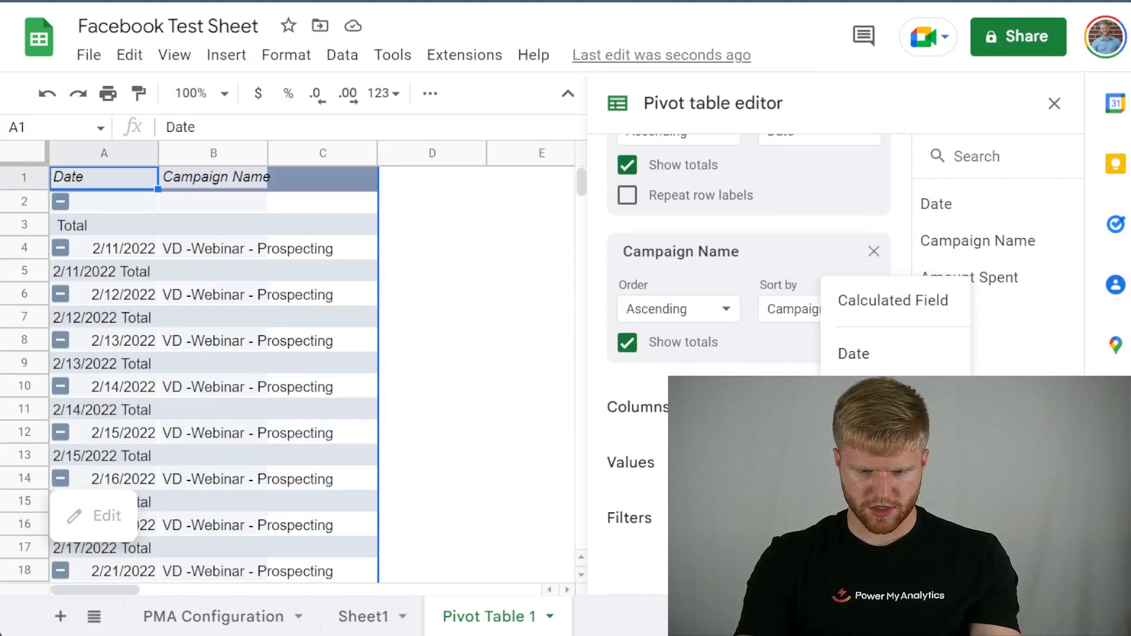
left_click(875, 426)
scroll(795, 412, "down", 2)
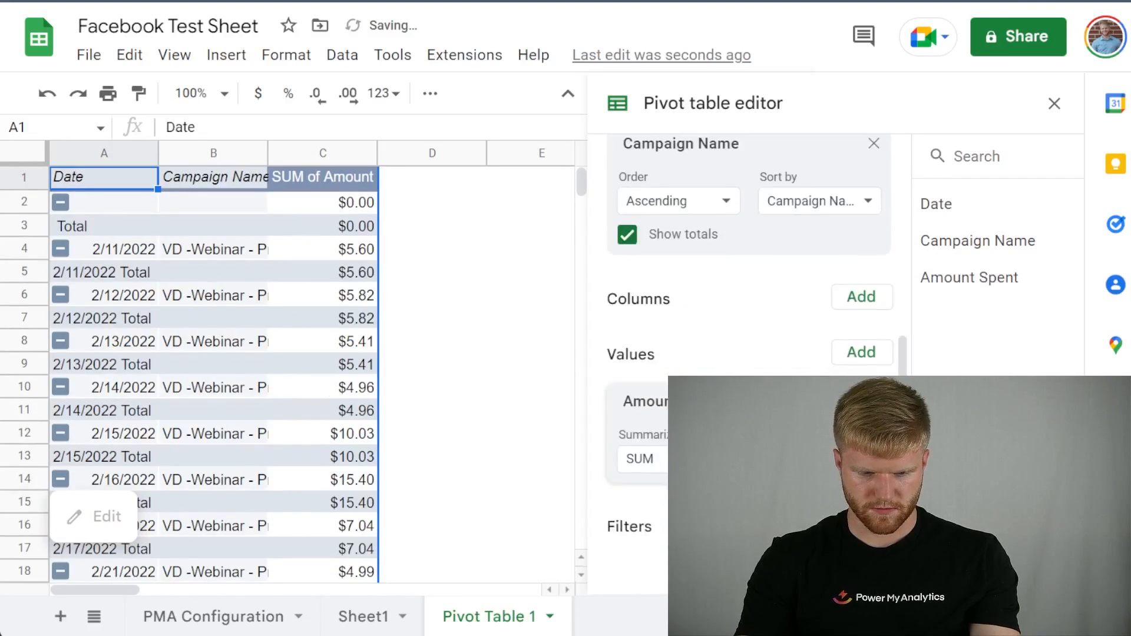
scroll(765, 348, "up", 2)
scroll(778, 354, "down", 2)
scroll(813, 366, "up", 2)
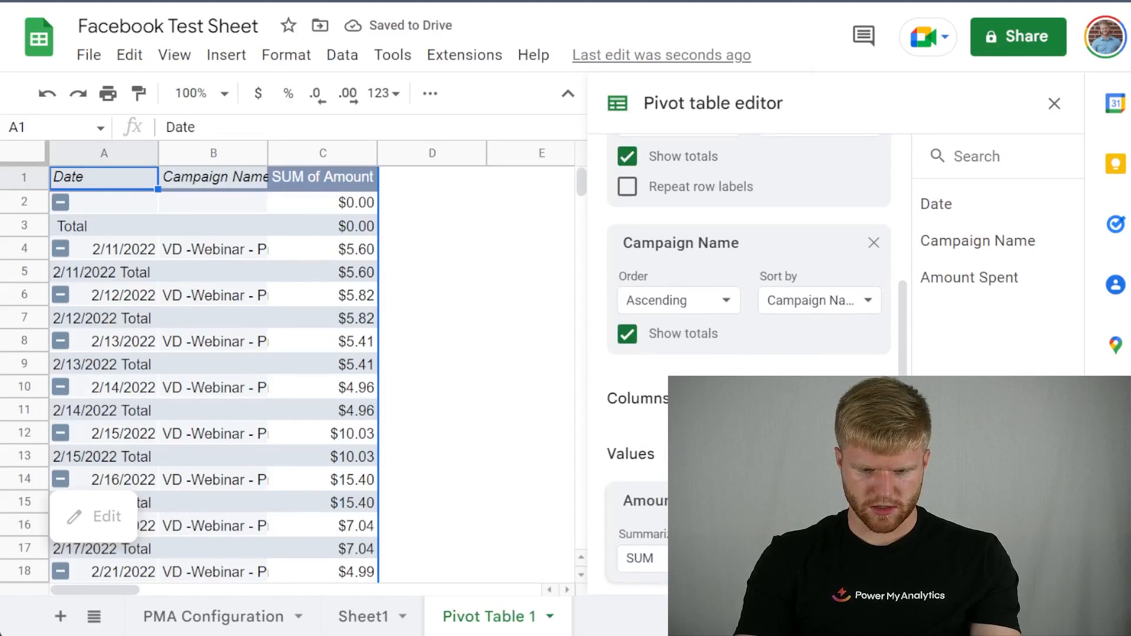
scroll(748, 353, "up", 4)
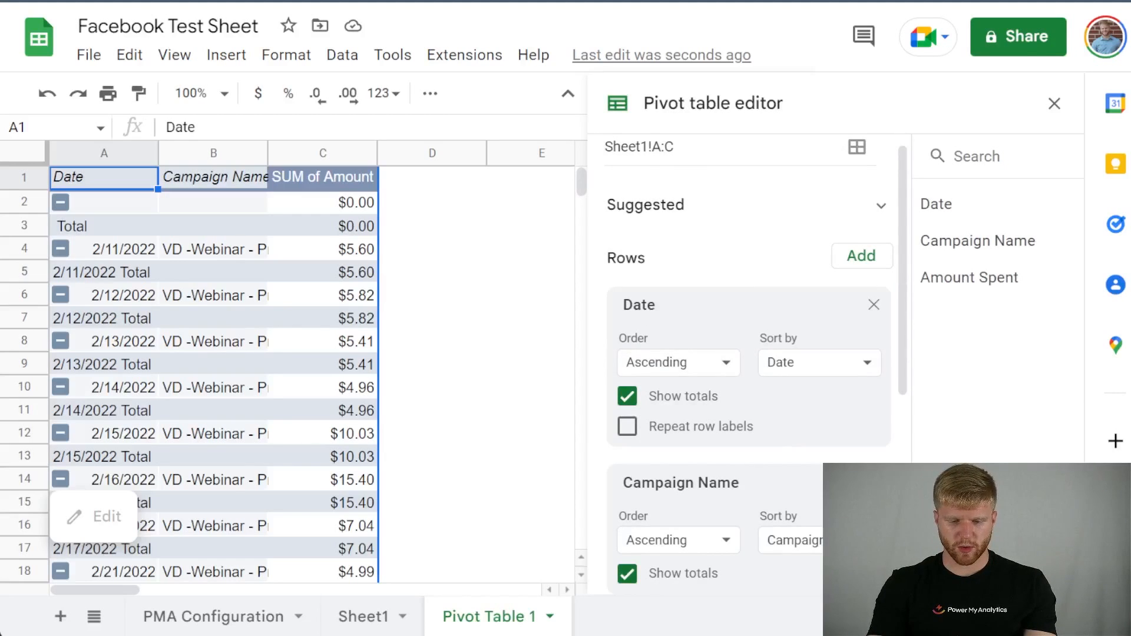
Step: Turn off totals for the Date and Campaign Name rows and close the pivot table editor
left_click(628, 398)
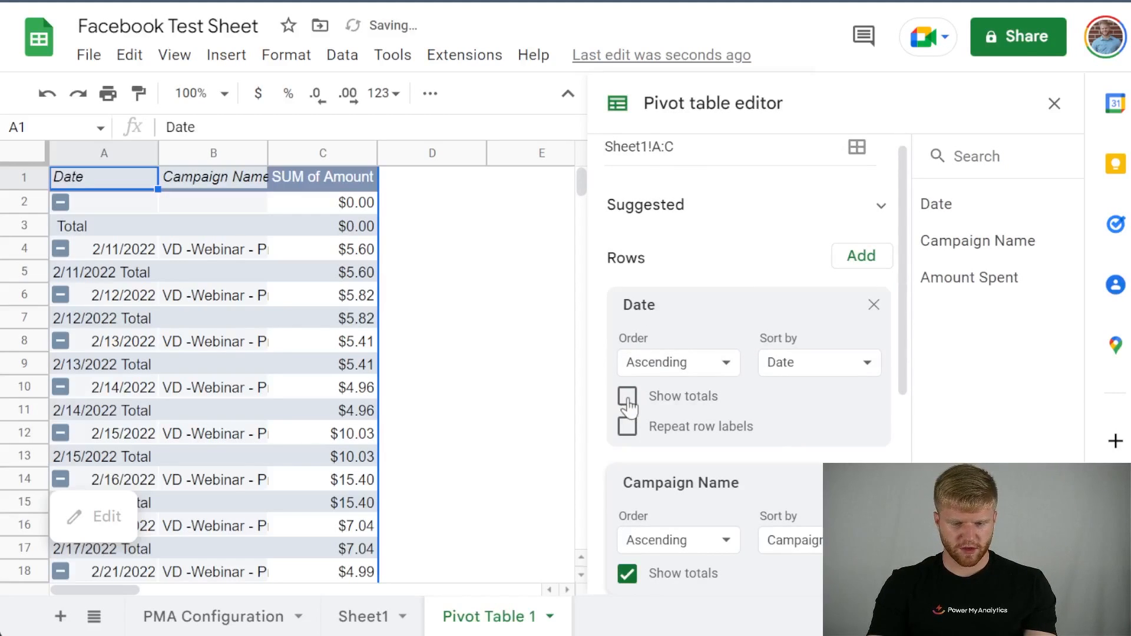
scroll(627, 407, "down", 2)
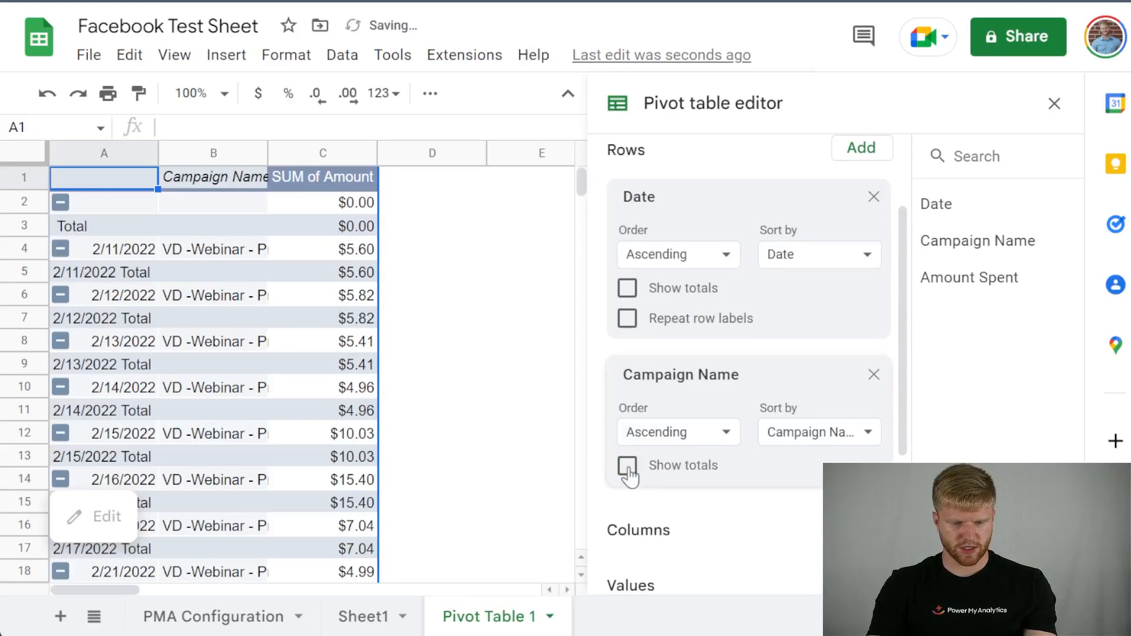
left_click(628, 467)
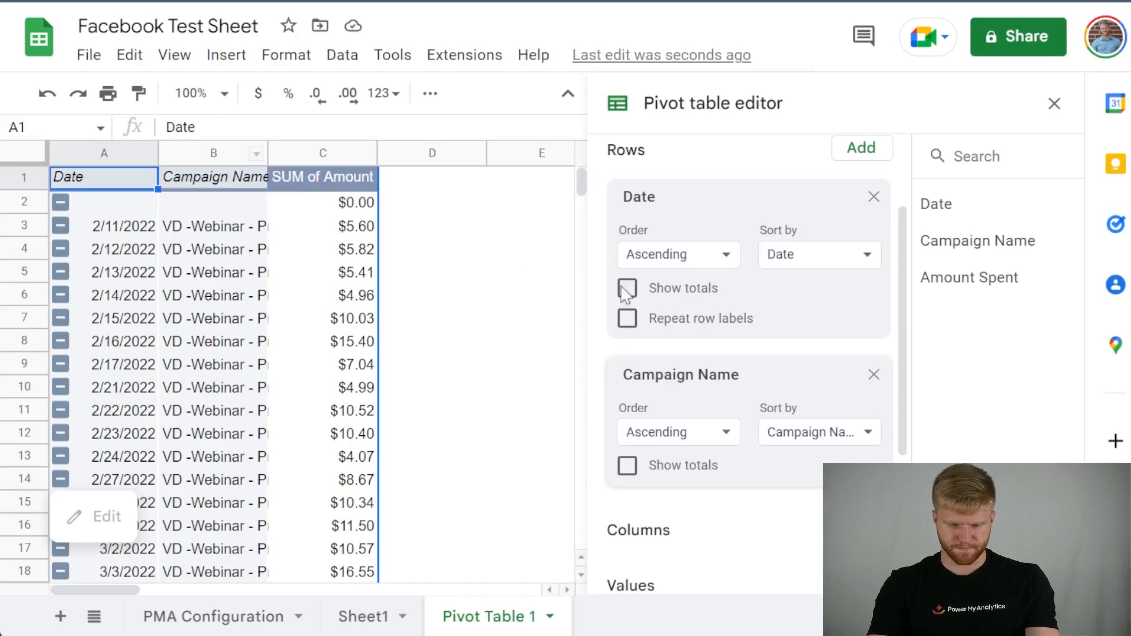
left_click(1054, 103)
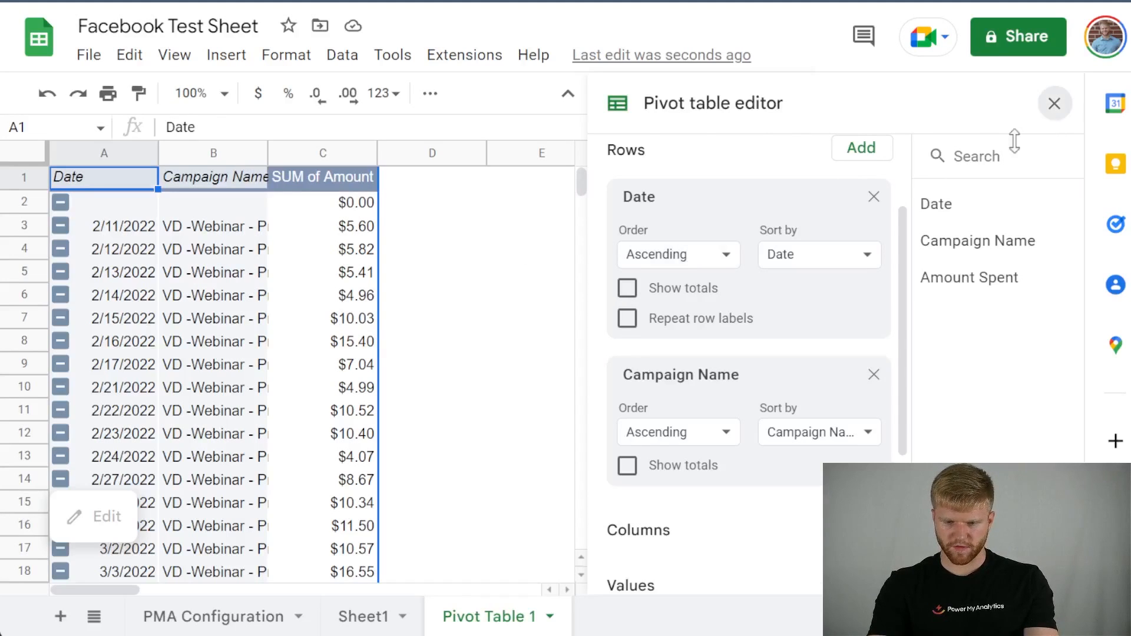
Step: Apply a number format to the pivot table's entire Date column
left_click(223, 256)
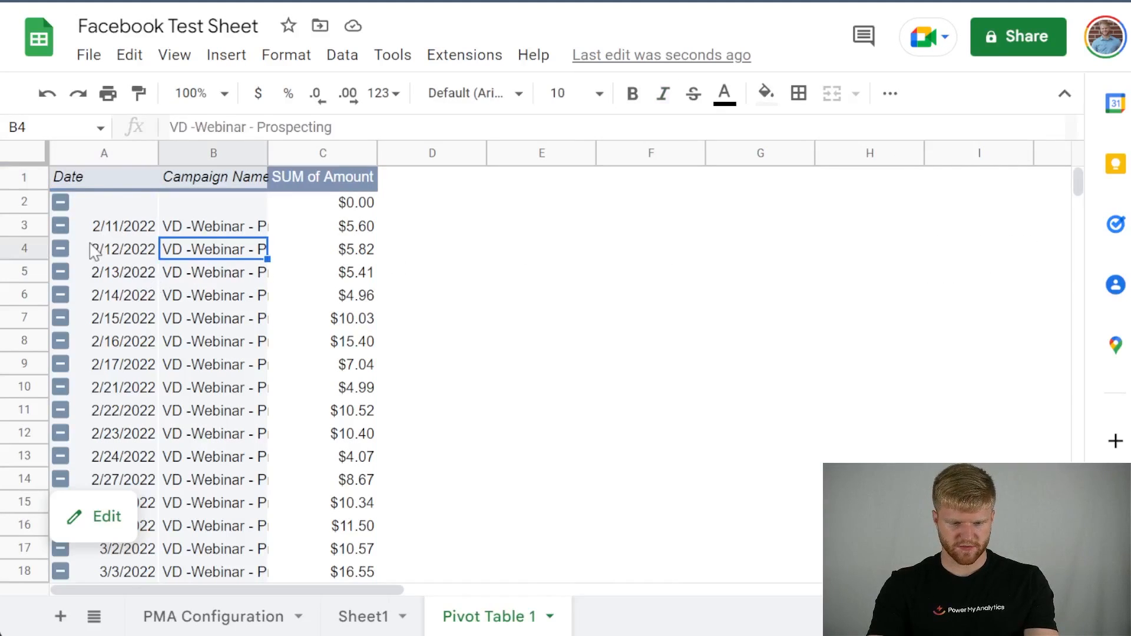
left_click(126, 155)
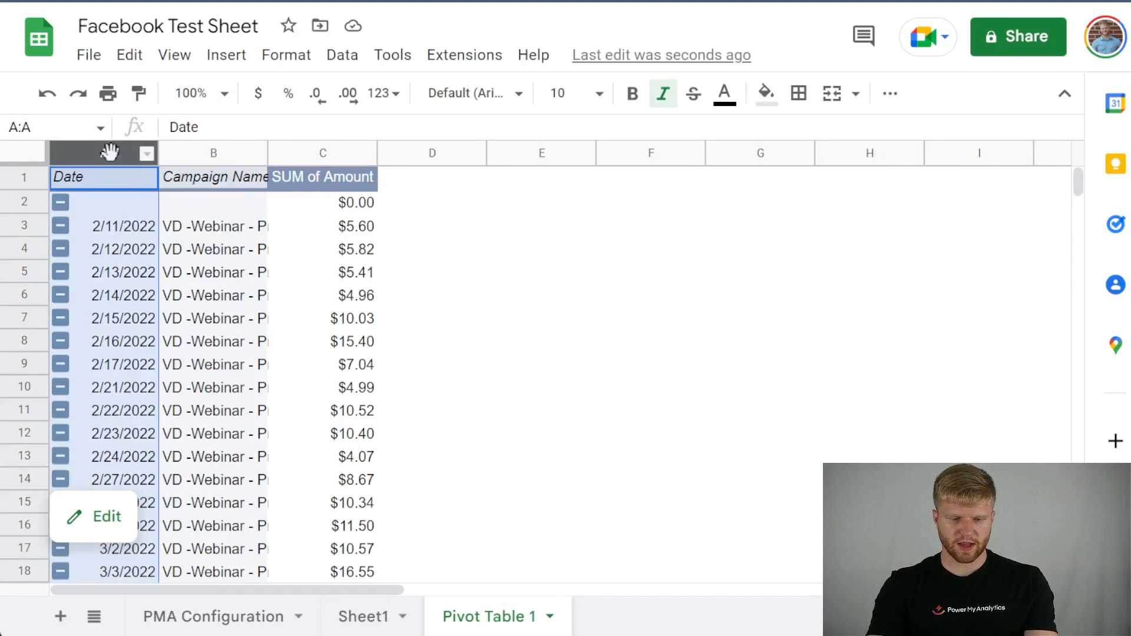
left_click(267, 62)
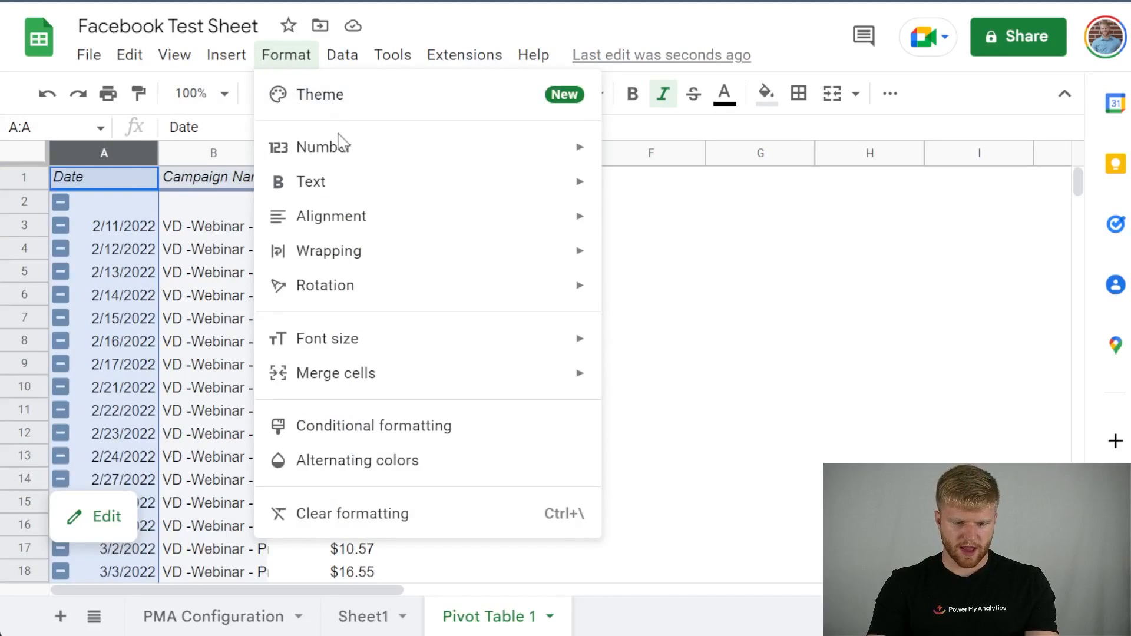
mouse_move(586, 158)
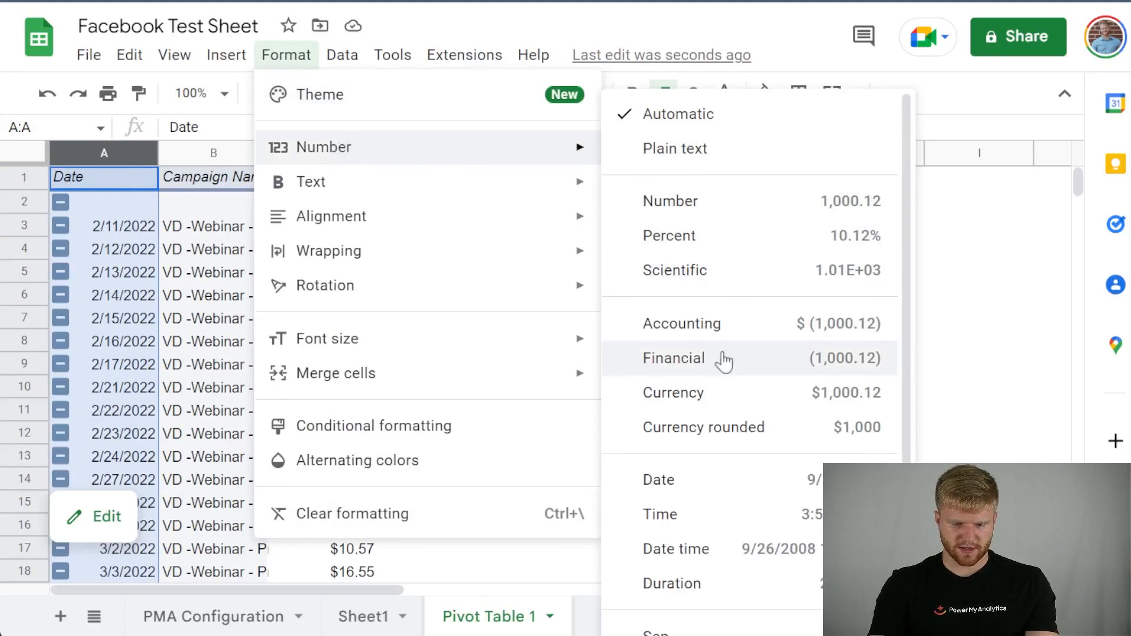
scroll(724, 340, "down", 2)
left_click(734, 383)
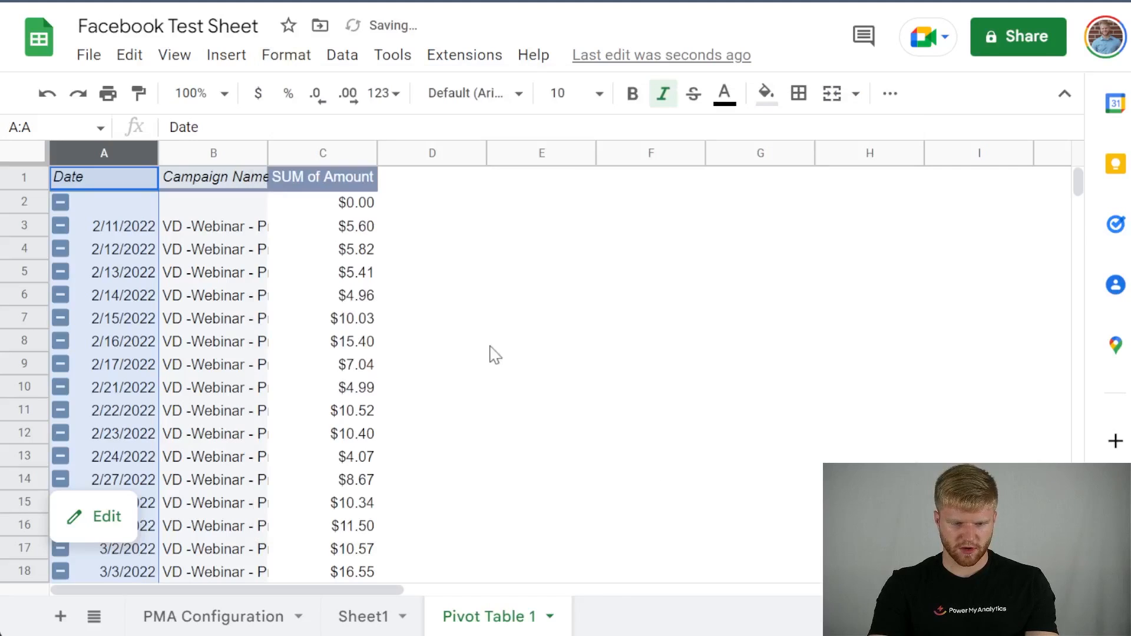
Step: Group the pivot table's dates by Month with a pivot date group
left_click(123, 255)
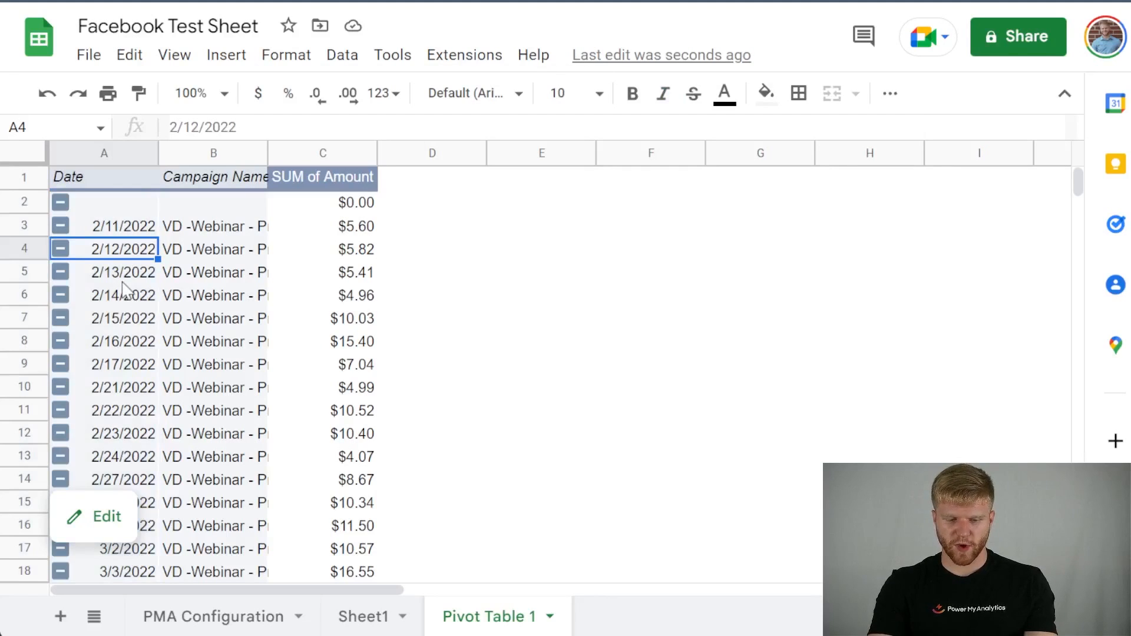
right_click(122, 282)
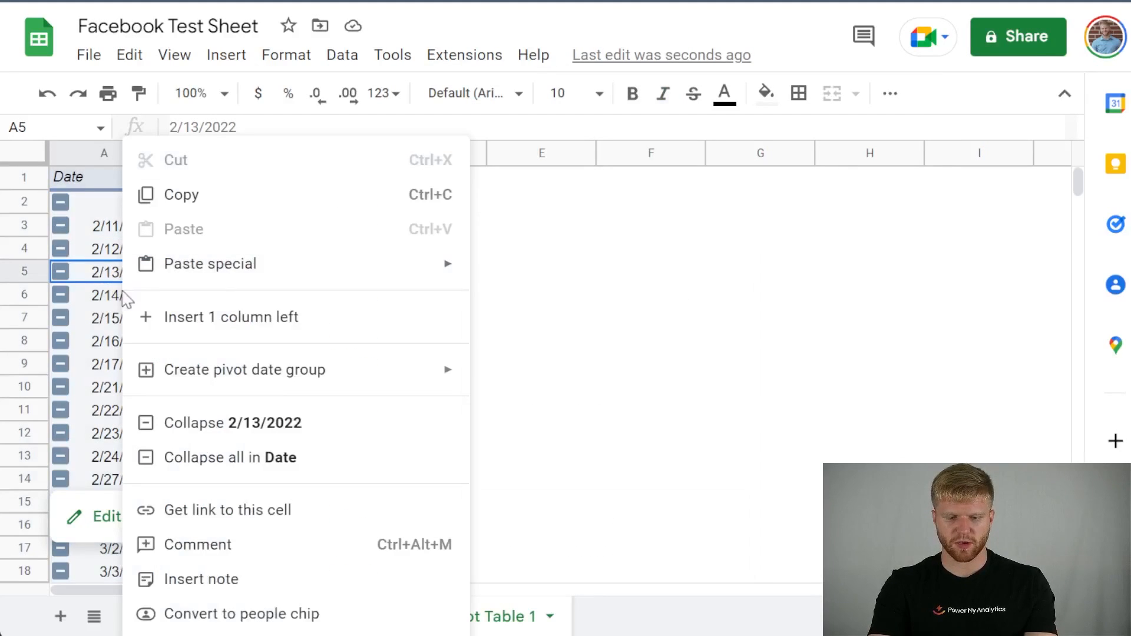
mouse_move(229, 379)
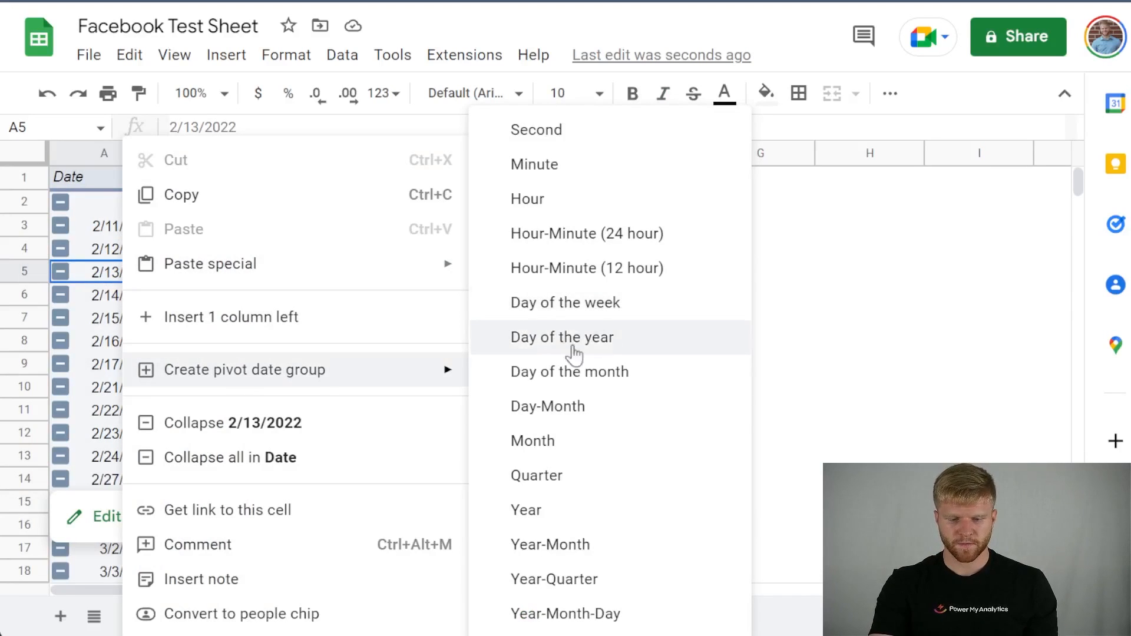
left_click(596, 449)
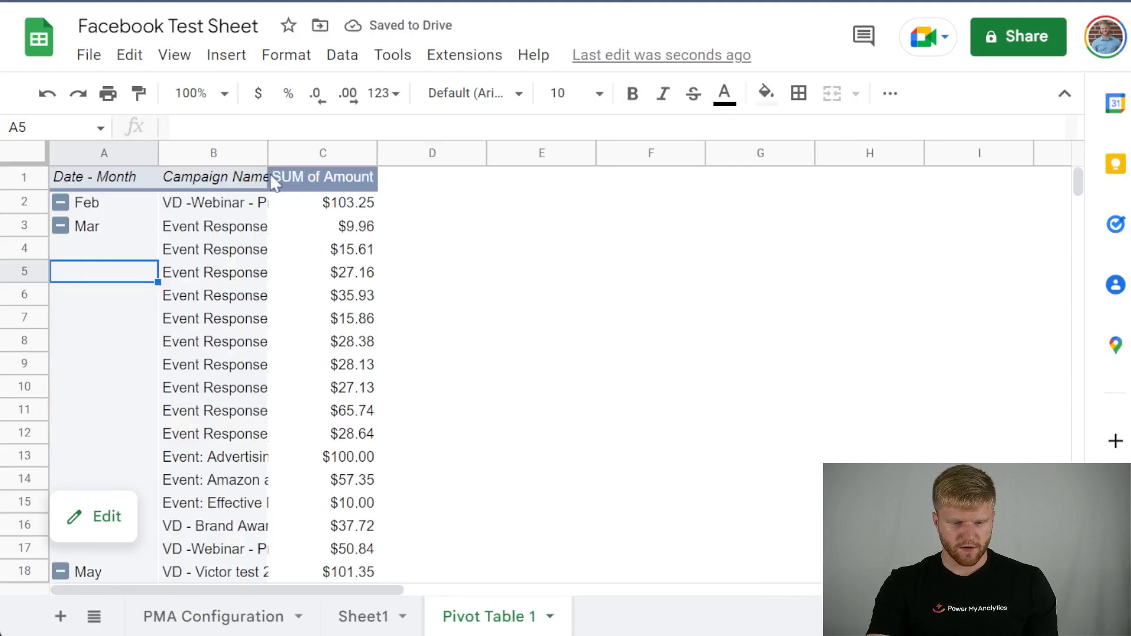
Step: Widen the Campaign Name column to fit the long campaign names and review the monthly amounts
left_click_drag(268, 147, 438, 144)
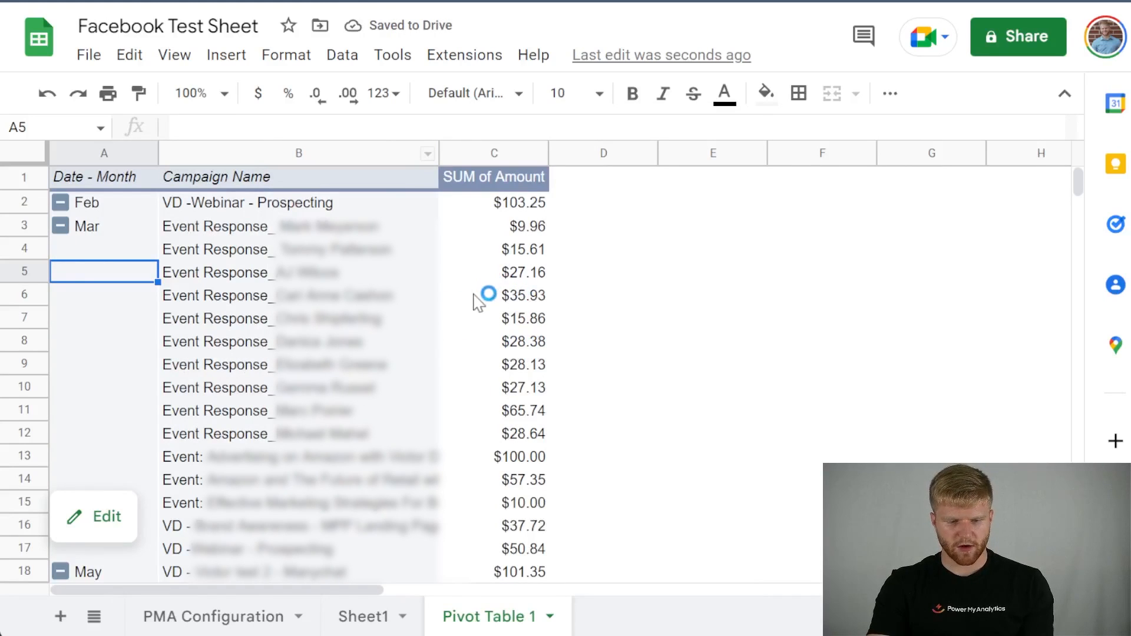
scroll(506, 265, "down", 5)
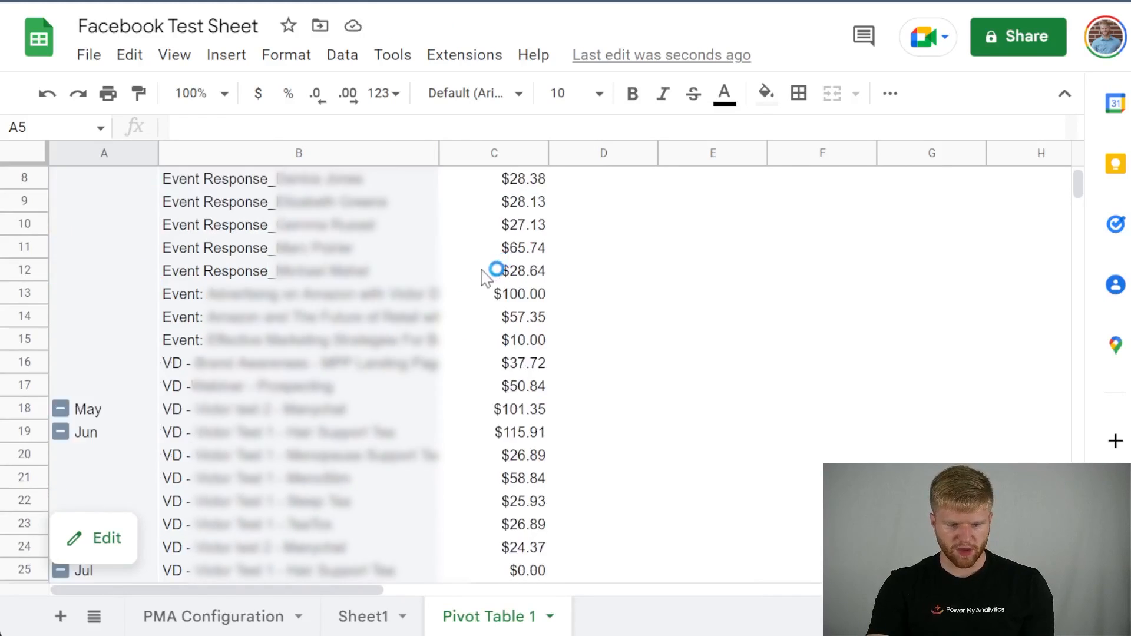
scroll(429, 412, "up", 5)
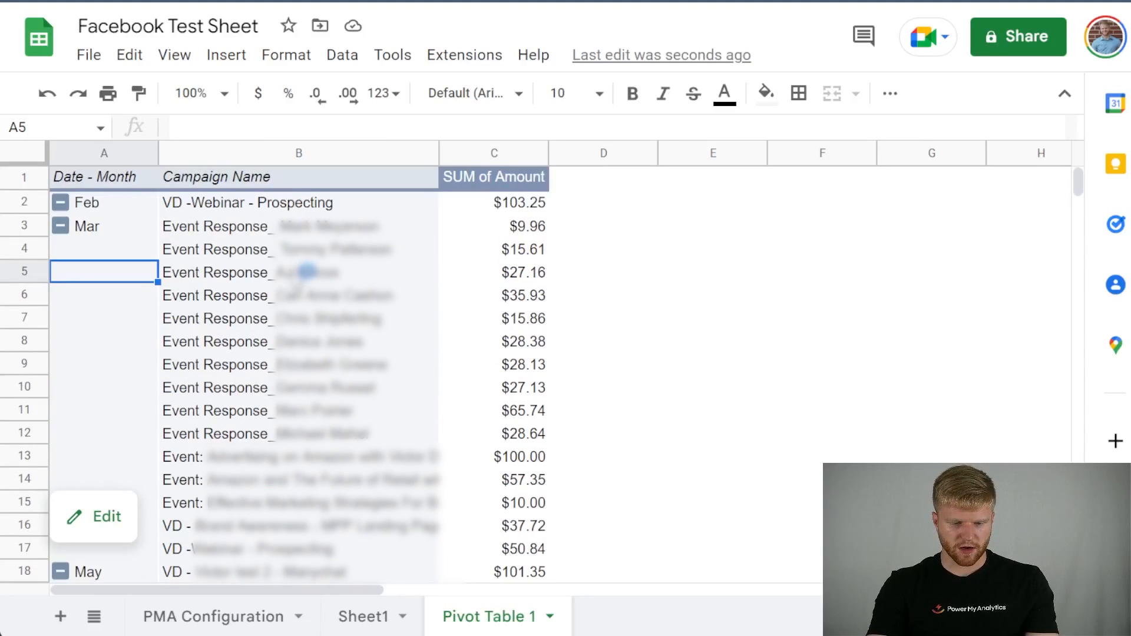
Step: Reopen the pivot table for editing and remove Campaign Name from its rows
left_click(205, 238)
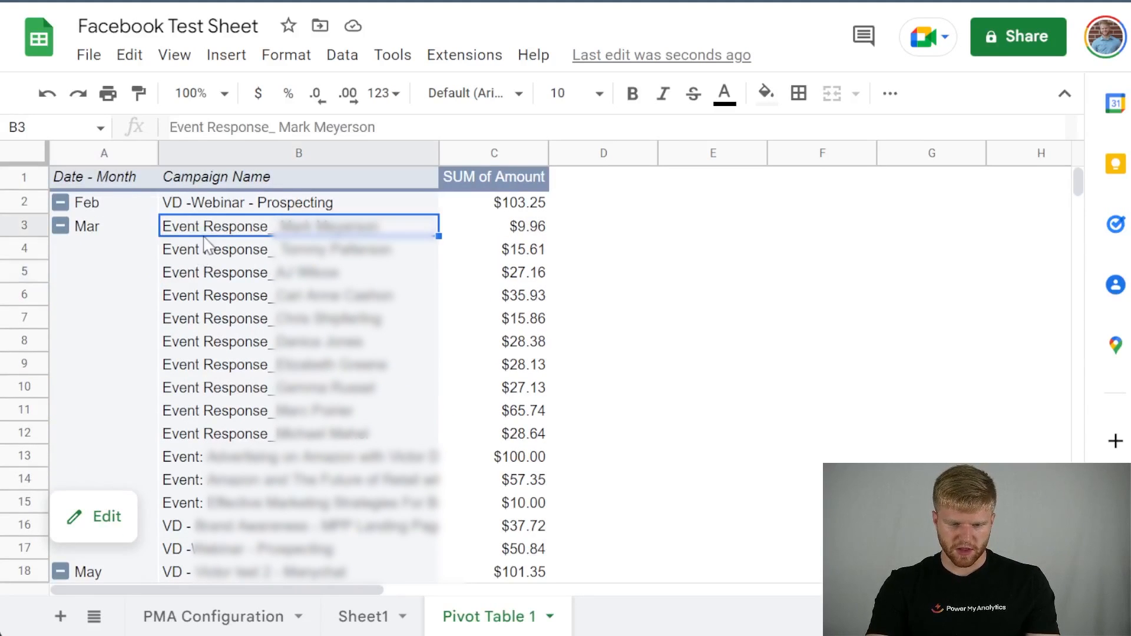
left_click(861, 302)
left_click(237, 255)
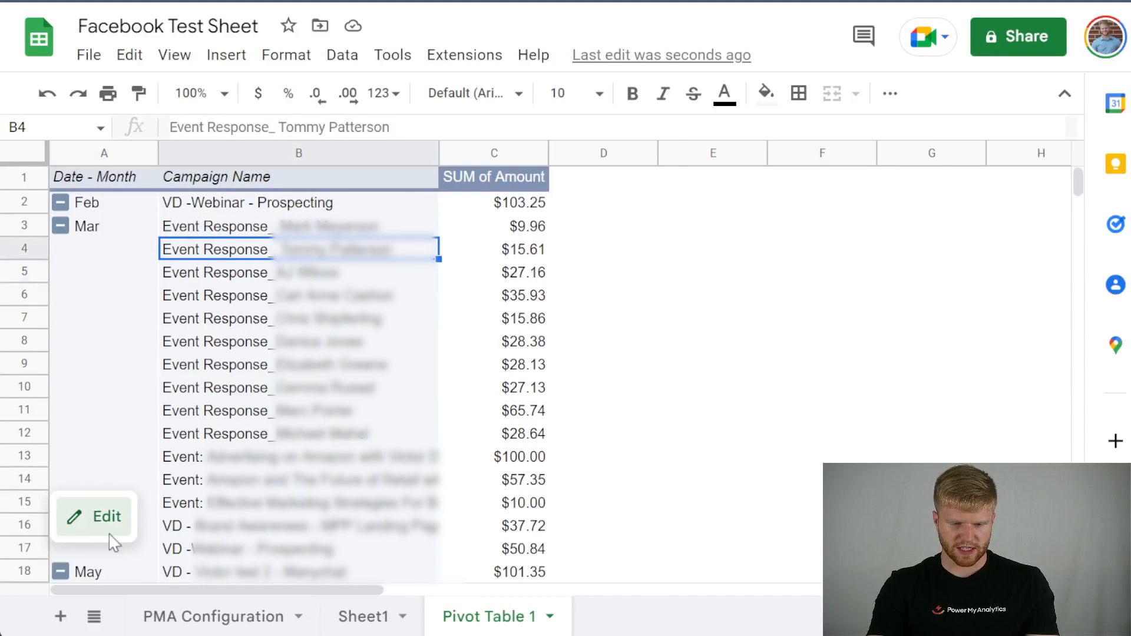
left_click(83, 527)
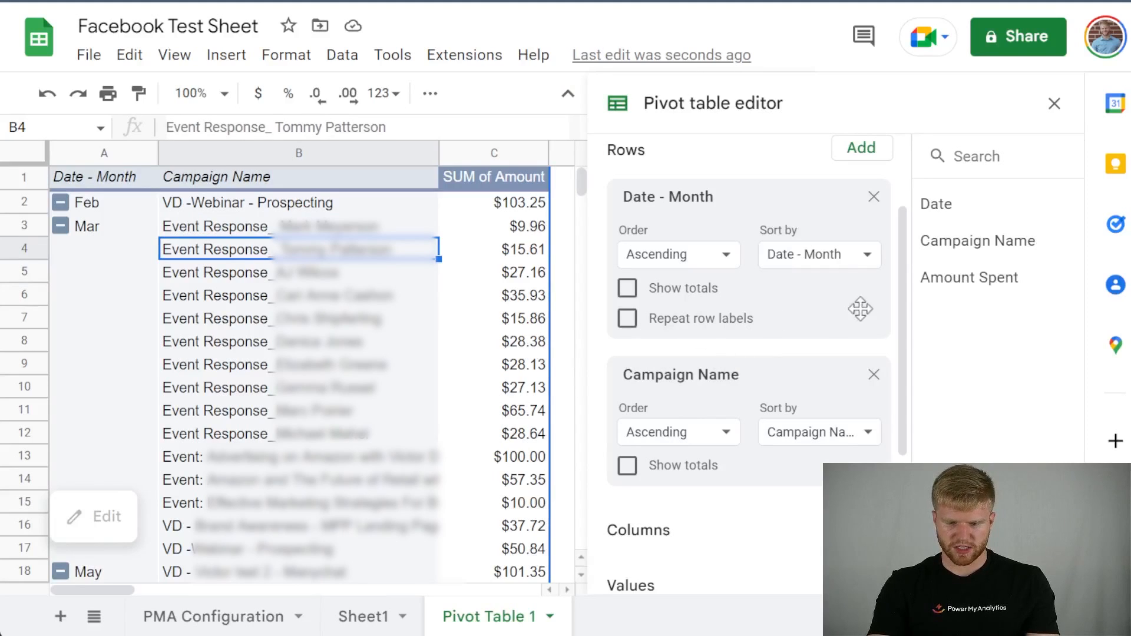
left_click(874, 376)
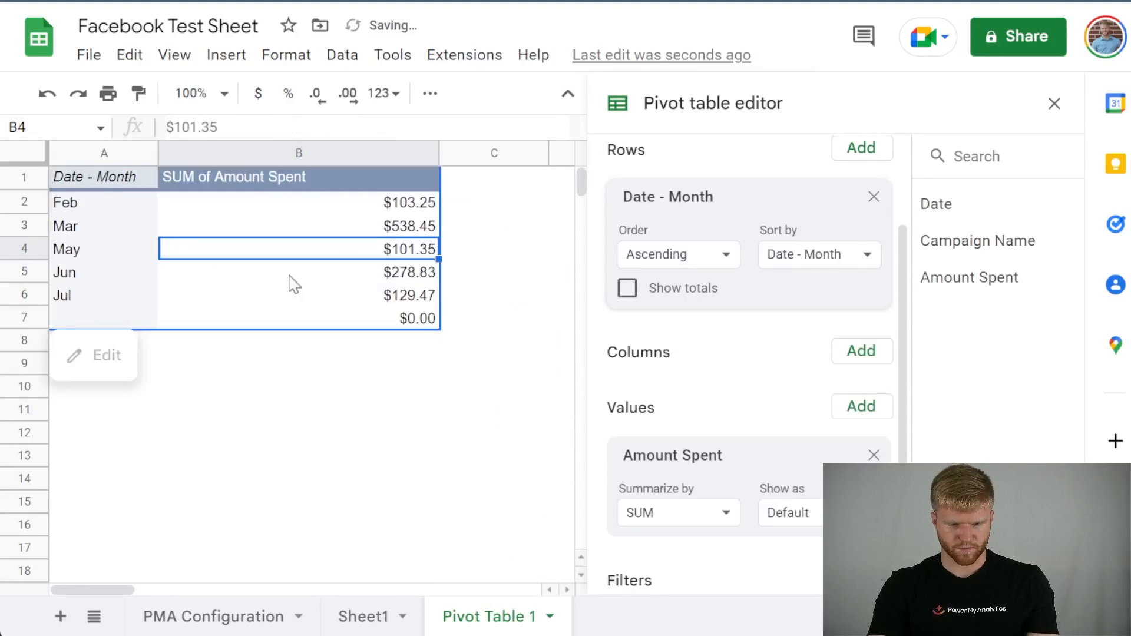
Step: Inspect the July, February and March amounts spent in the monthly pivot table
left_click(412, 298)
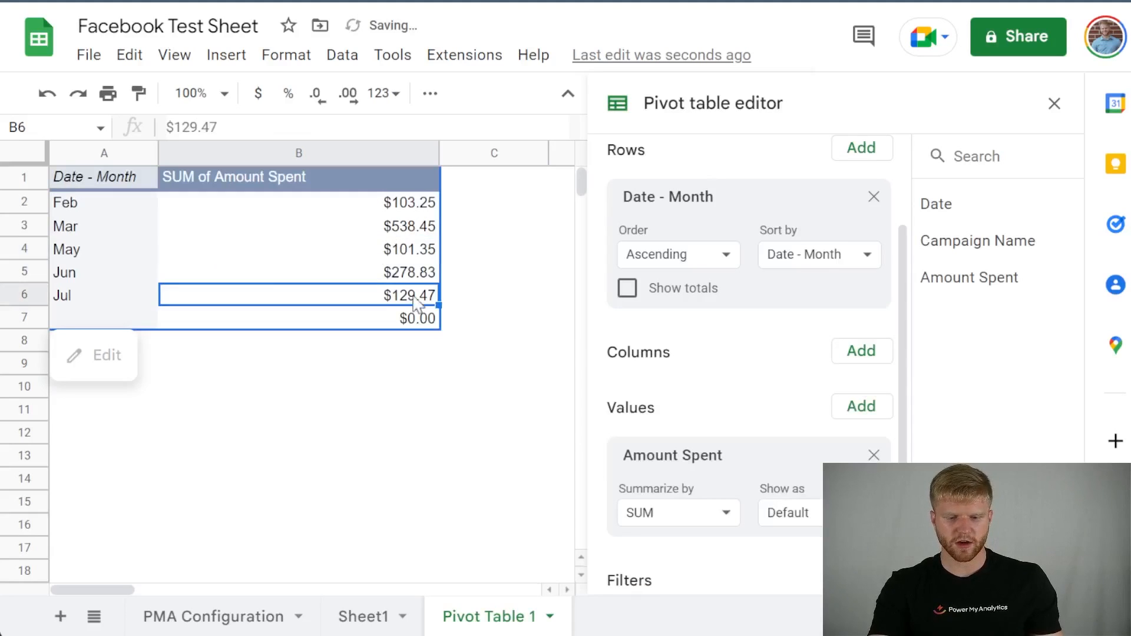
left_click(396, 206)
left_click(358, 236)
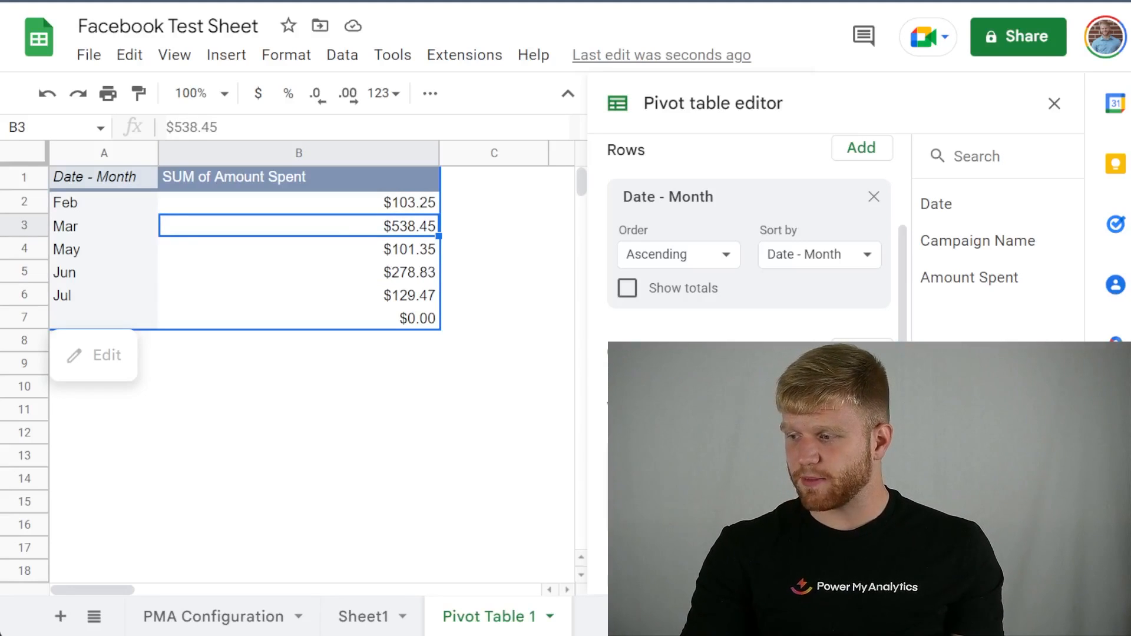
Step: Regroup the pivot table's dates by Quarter with a pivot date group and check the first-quarter amount
left_click(82, 227)
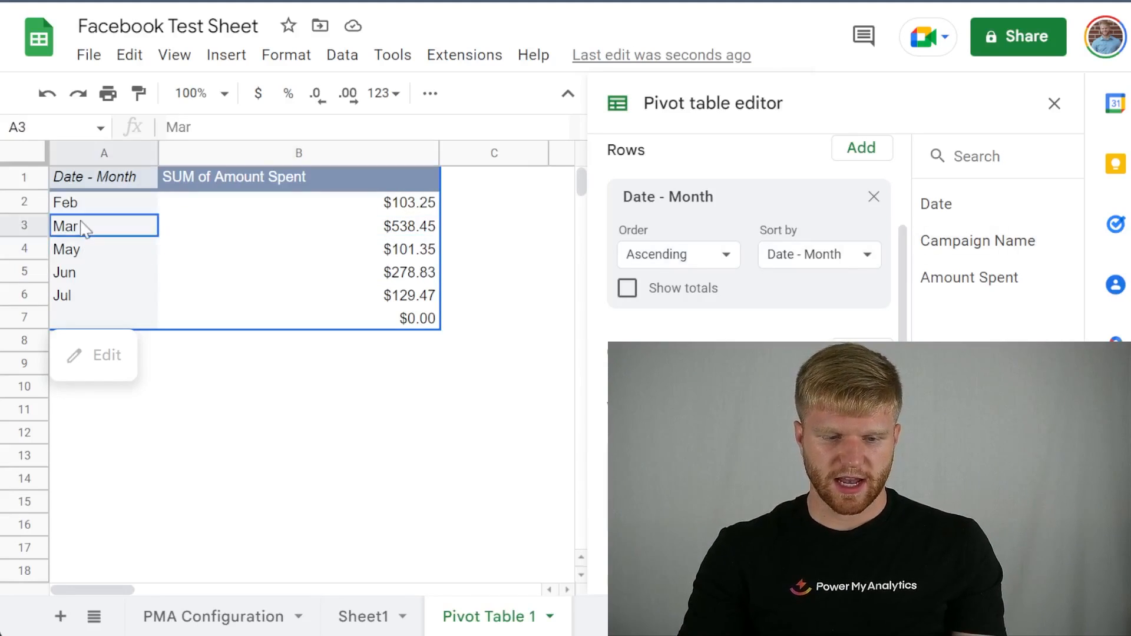
right_click(81, 228)
mouse_move(317, 433)
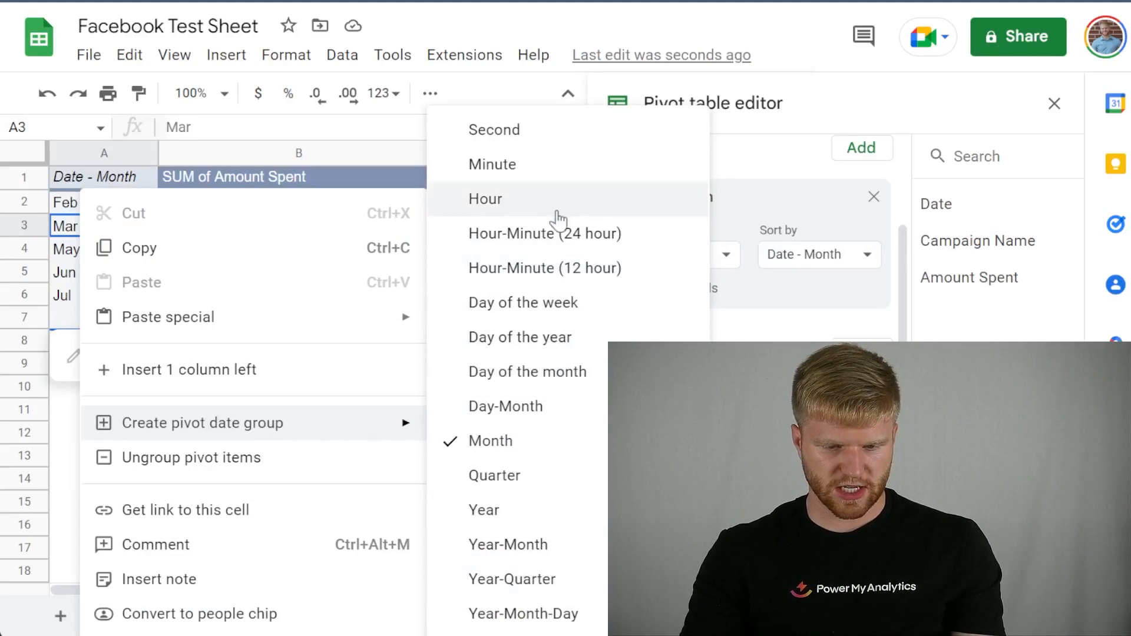
left_click(569, 477)
left_click(306, 363)
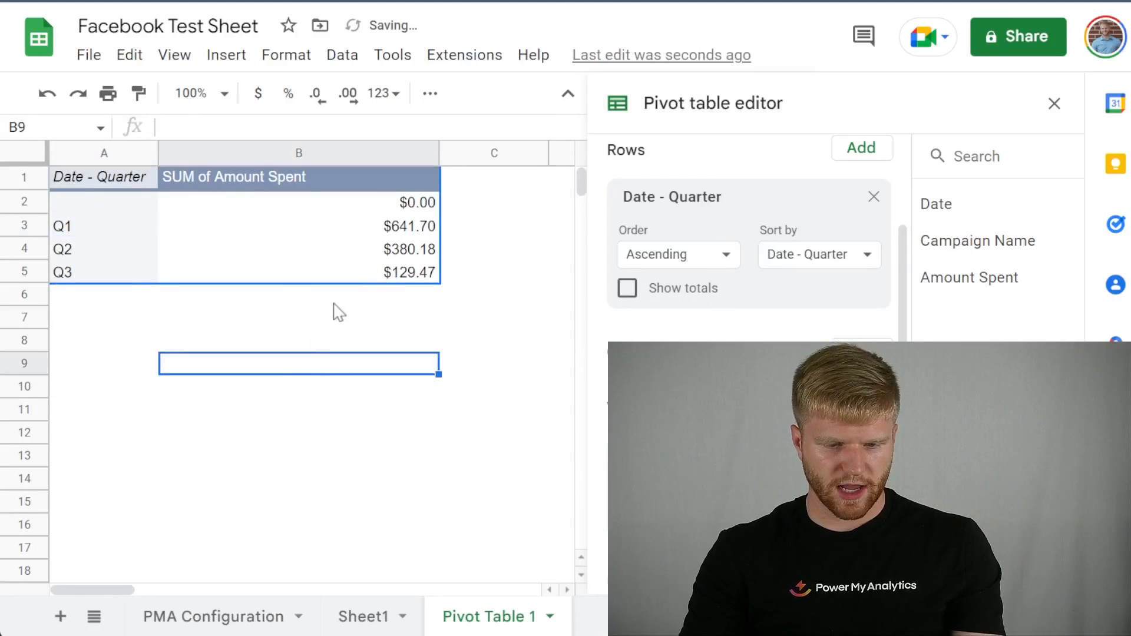
left_click(404, 228)
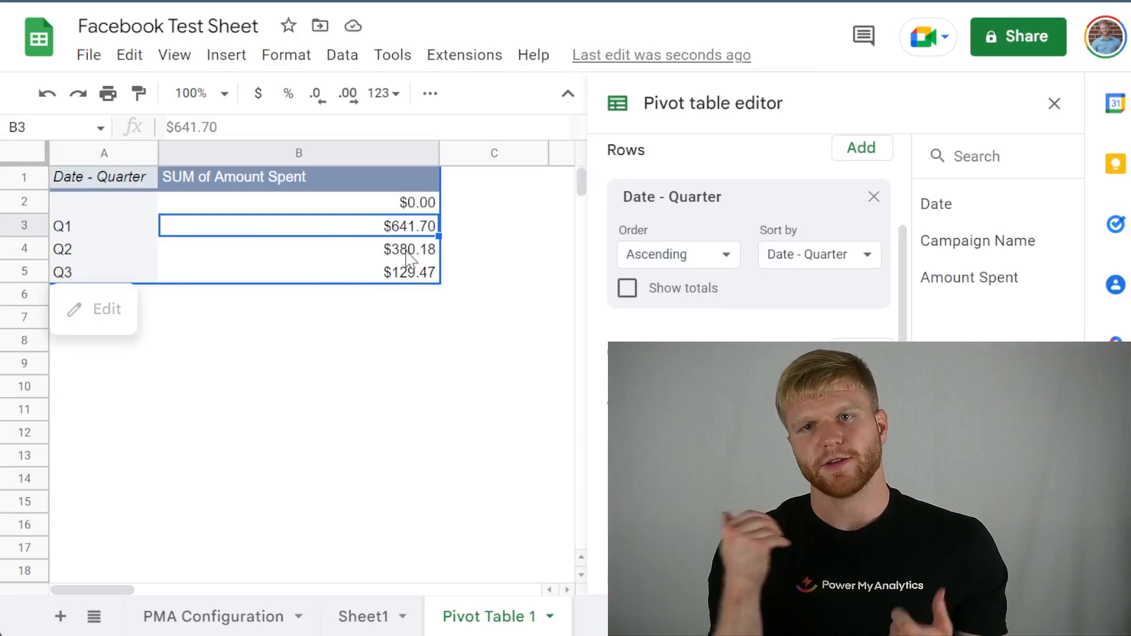
Step: Regroup the pivot table's dates by Day of the week and compare the amounts spent on individual weekdays
left_click(103, 227)
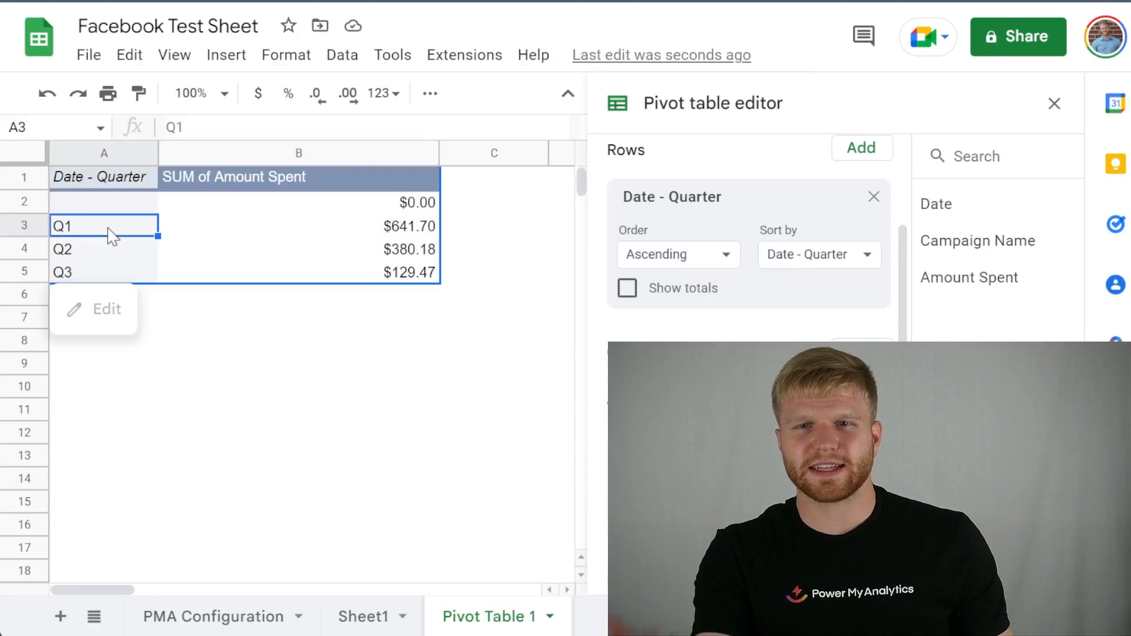
right_click(110, 235)
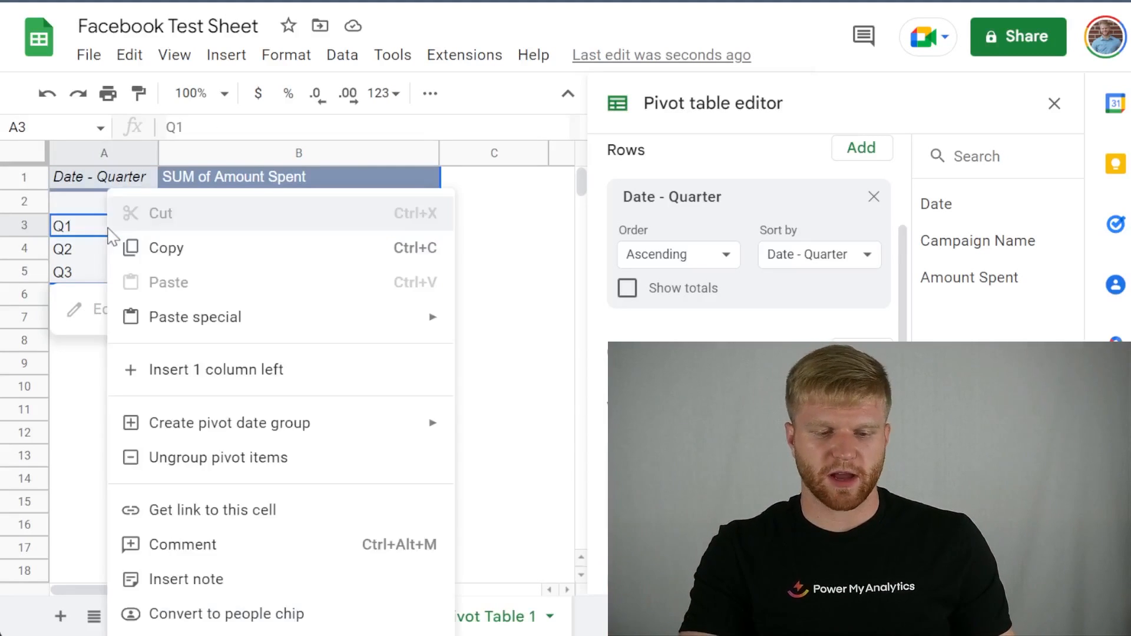
mouse_move(365, 442)
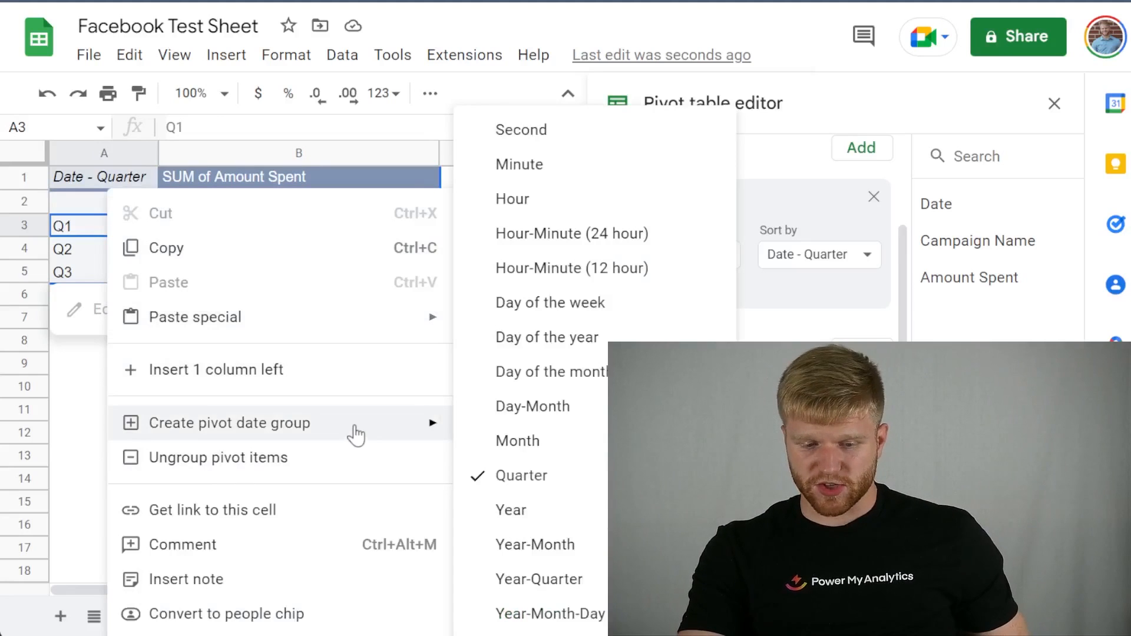
left_click(583, 303)
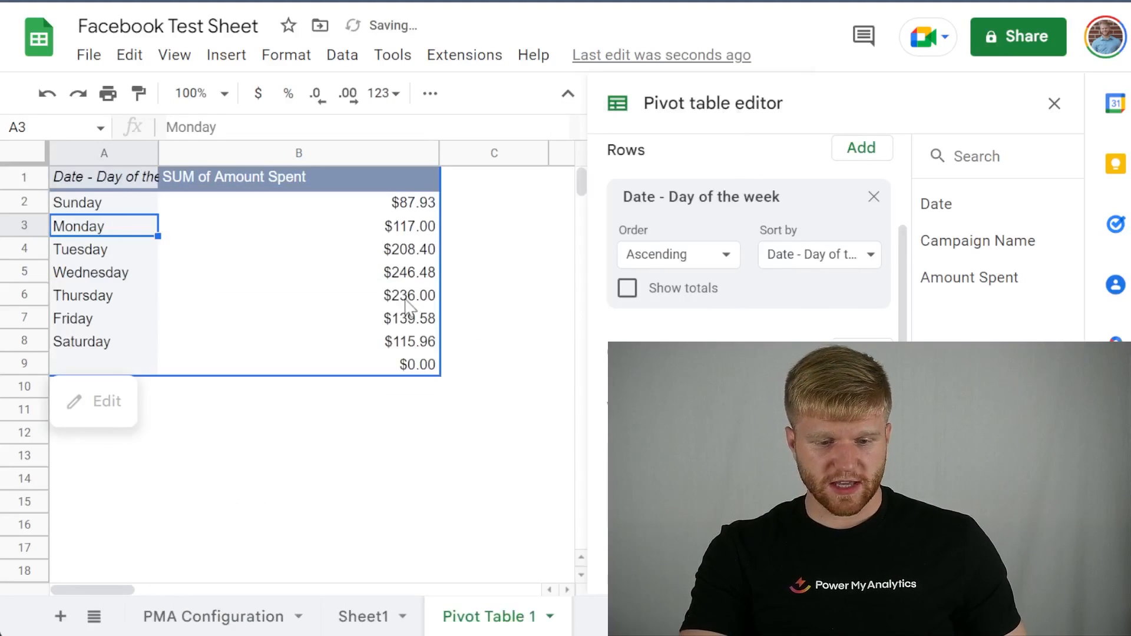
left_click(415, 234)
left_click(417, 247)
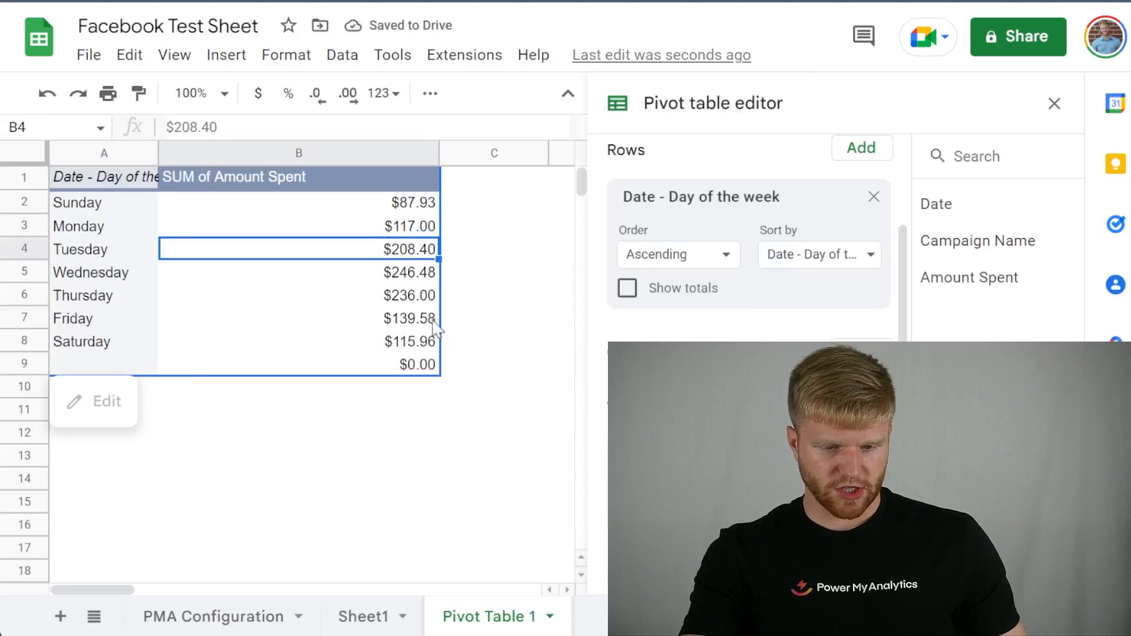
left_click(413, 301)
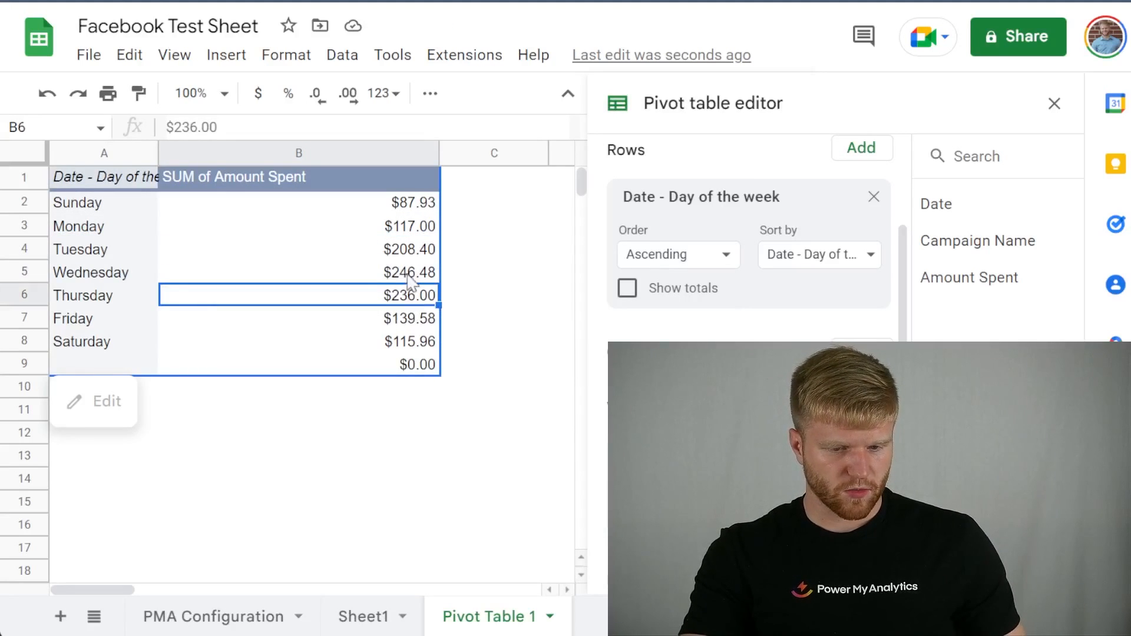
left_click(412, 275)
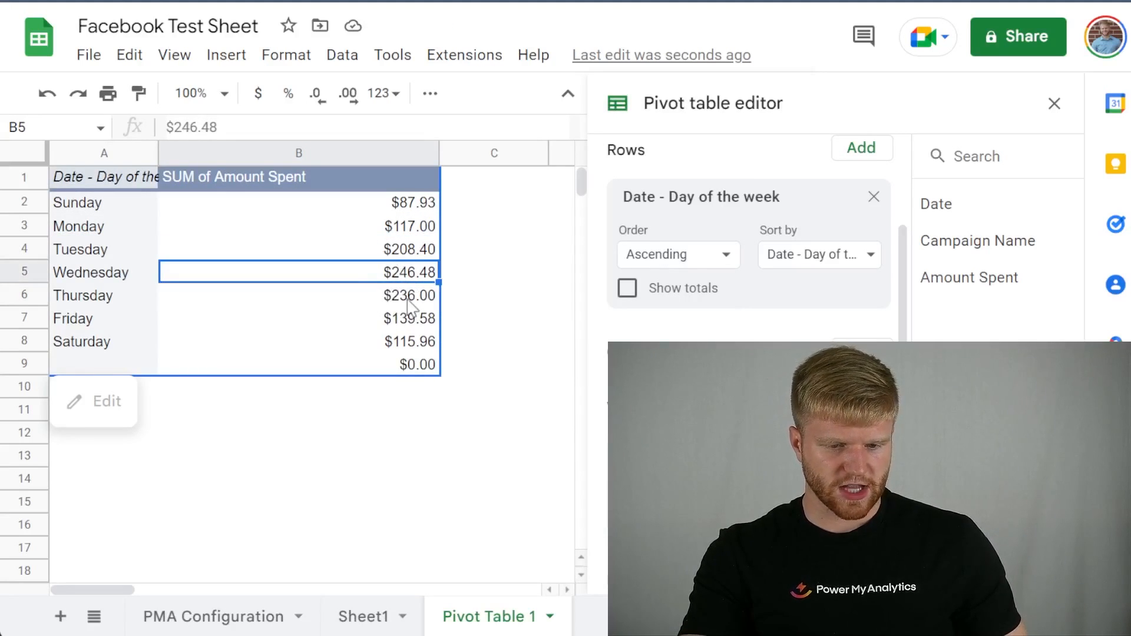
left_click(416, 297)
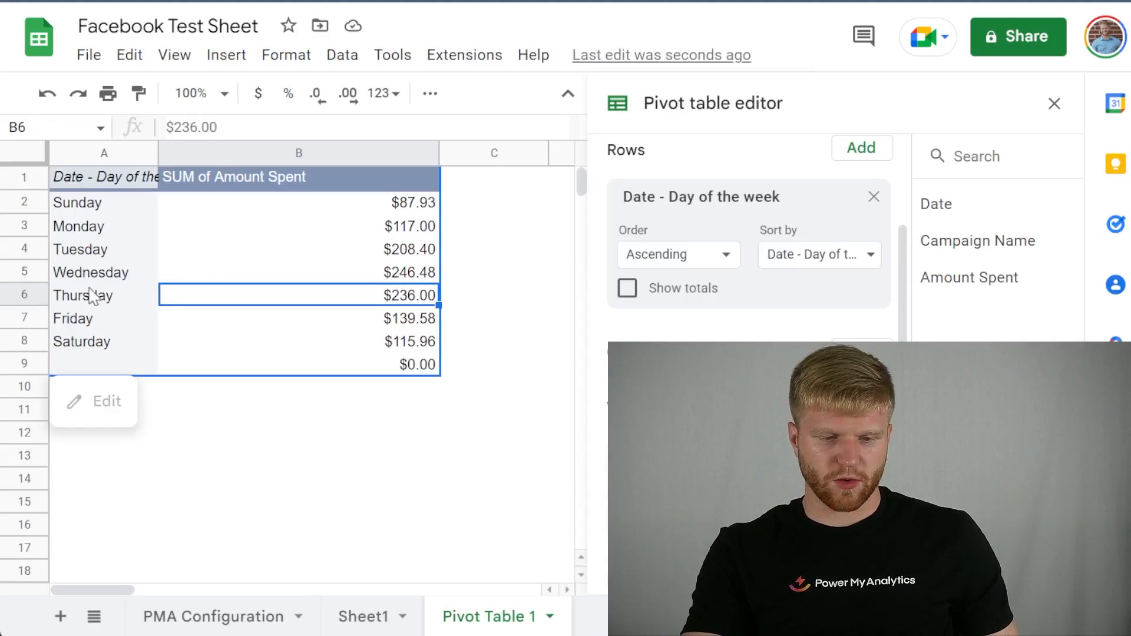
left_click(78, 253)
right_click(78, 253)
mouse_move(396, 430)
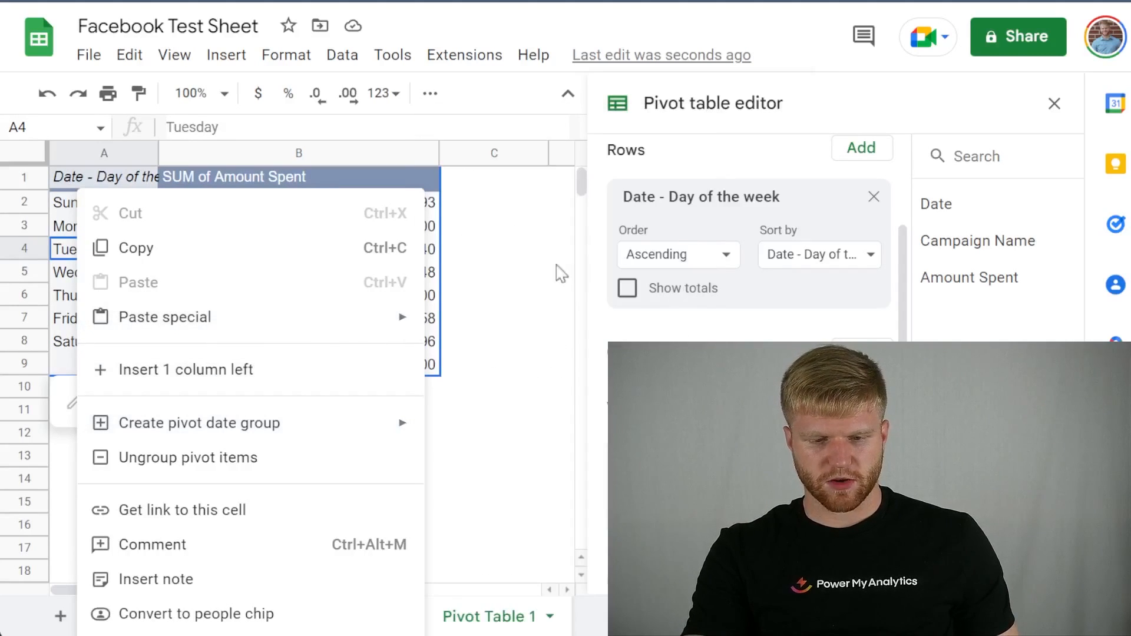
left_click(533, 278)
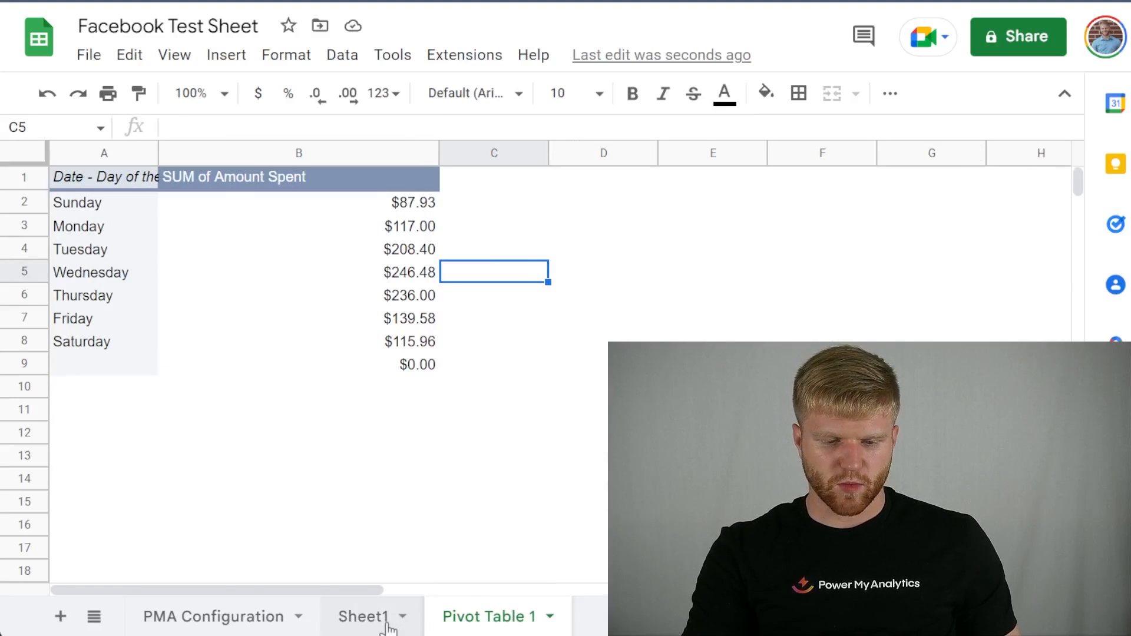
Step: Return to the imported data on Sheet1 and show the Power My Analytics sidebar
left_click(365, 617)
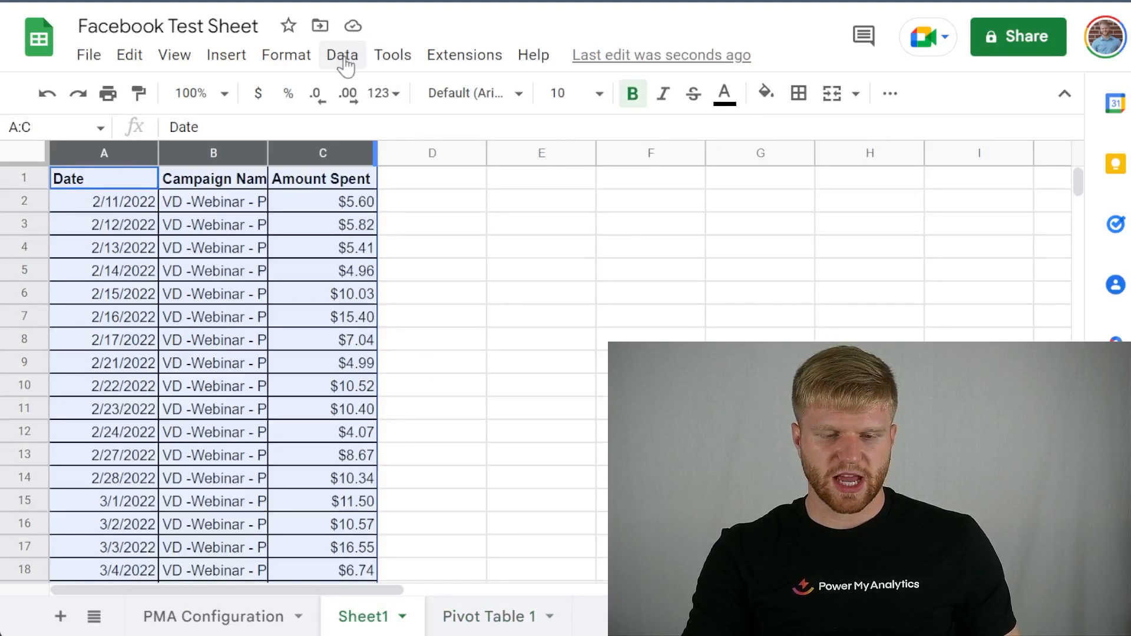
left_click(459, 59)
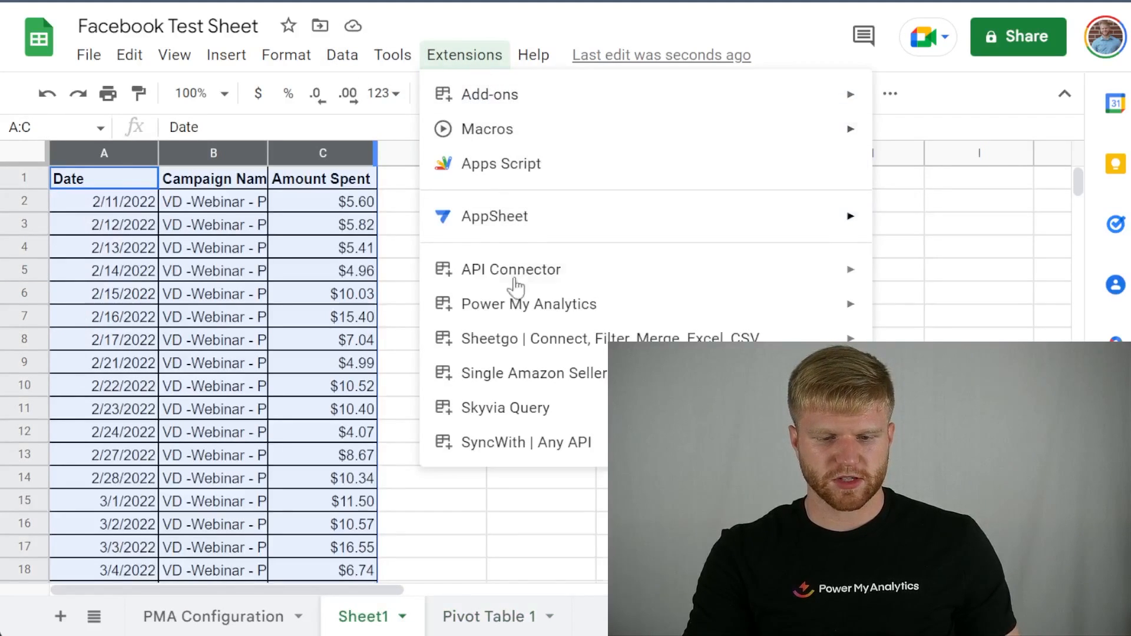
mouse_move(519, 316)
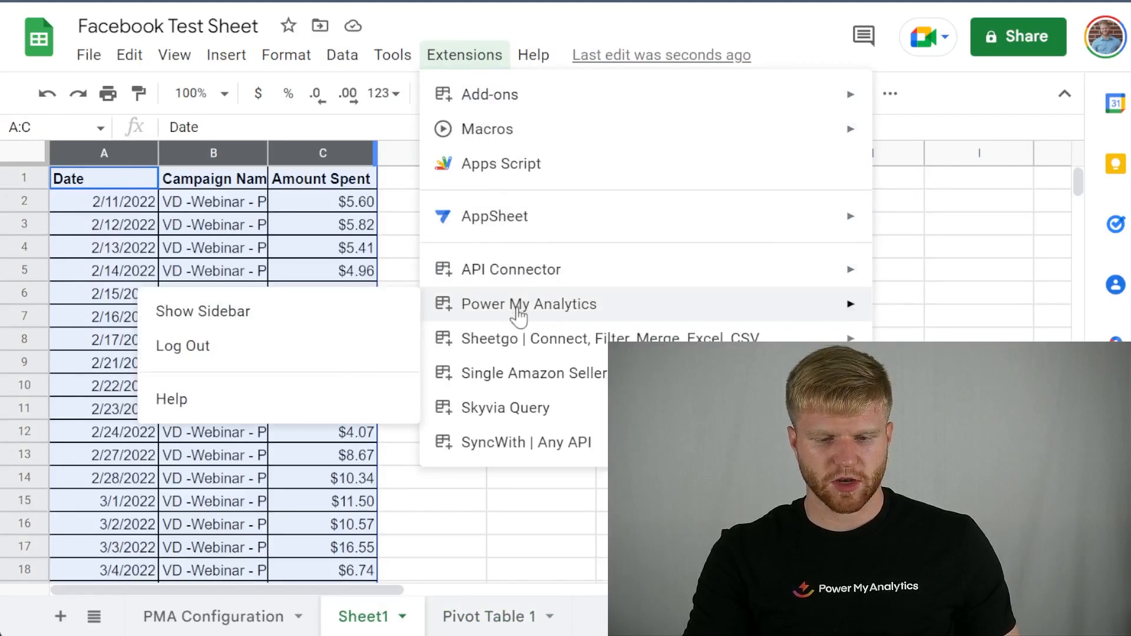
left_click(332, 316)
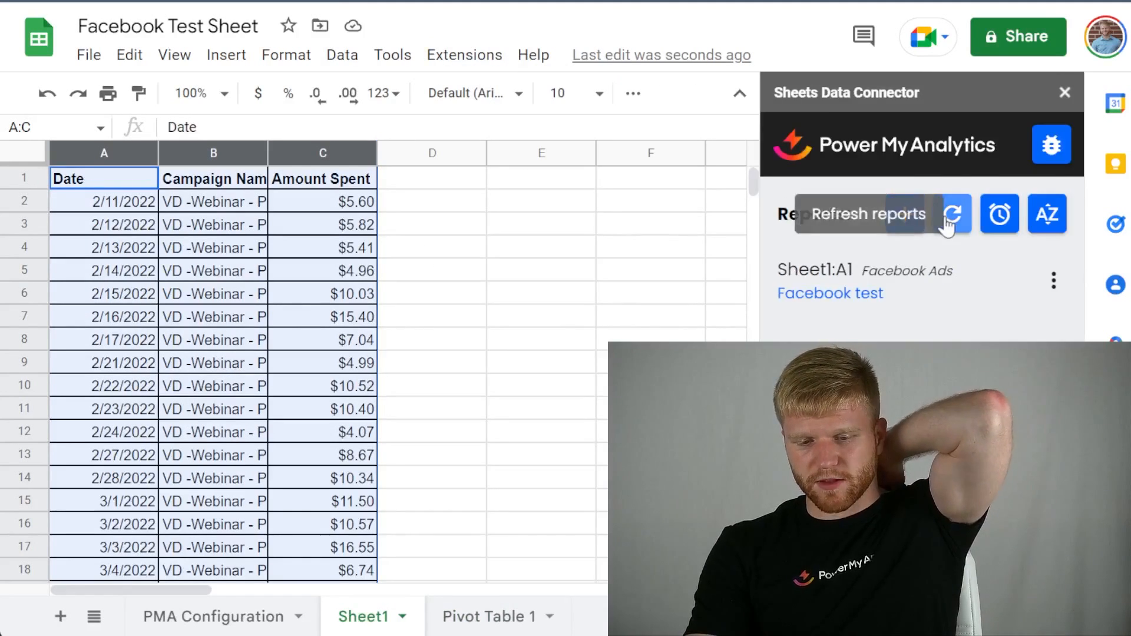
Step: Look at the refresh period setting for scheduled report refreshes, then close the Power My Analytics sidebar without setting a schedule
left_click(952, 218)
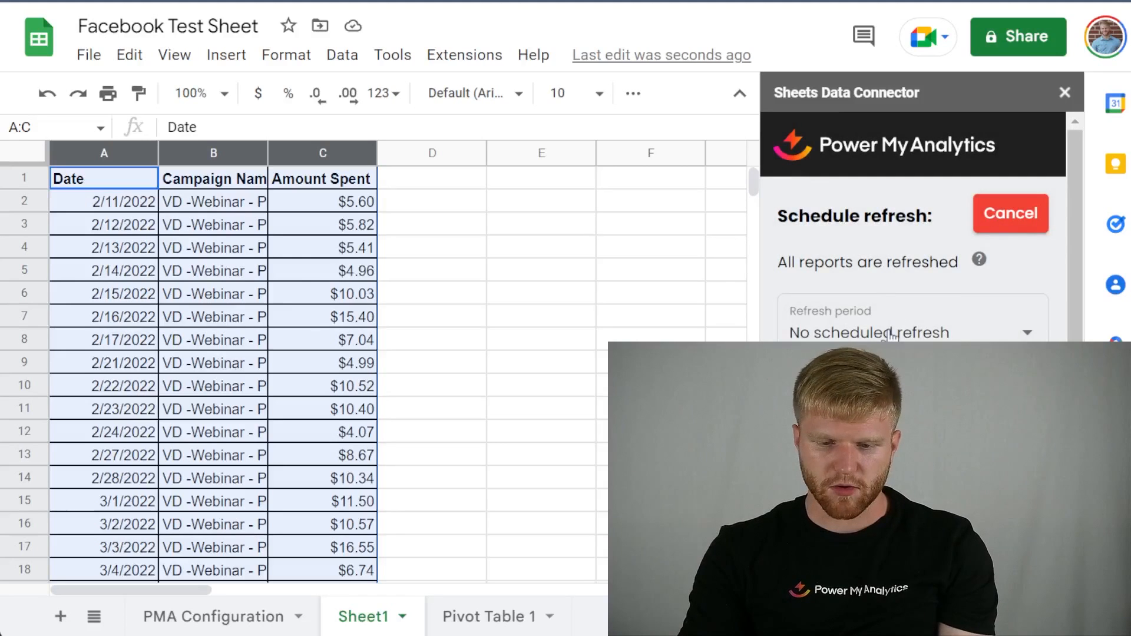
left_click(890, 334)
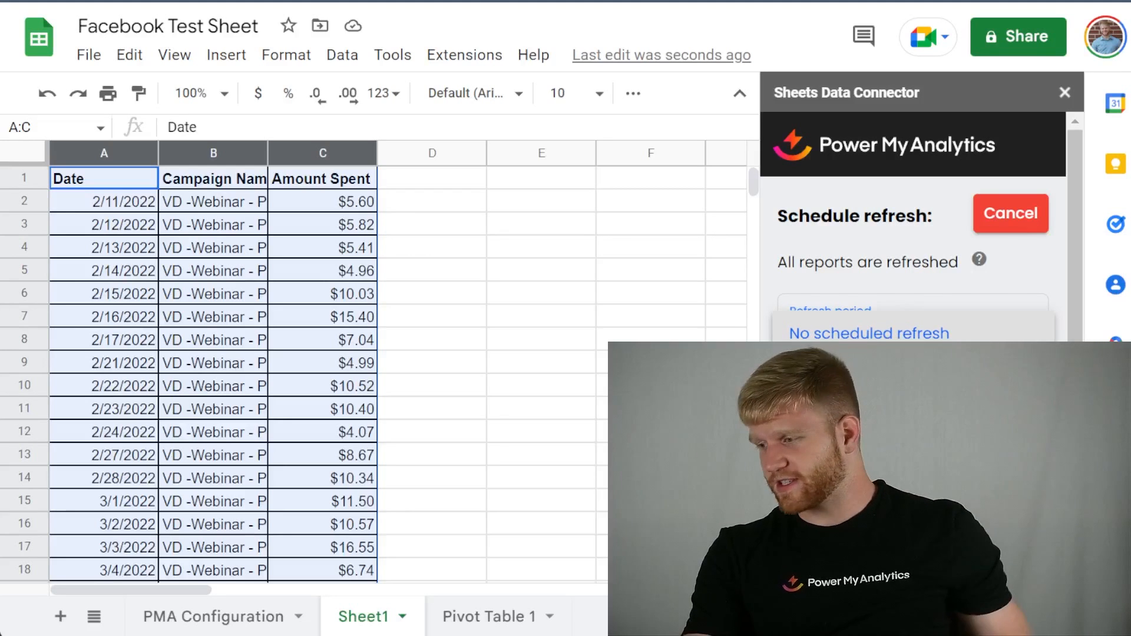
left_click(539, 369)
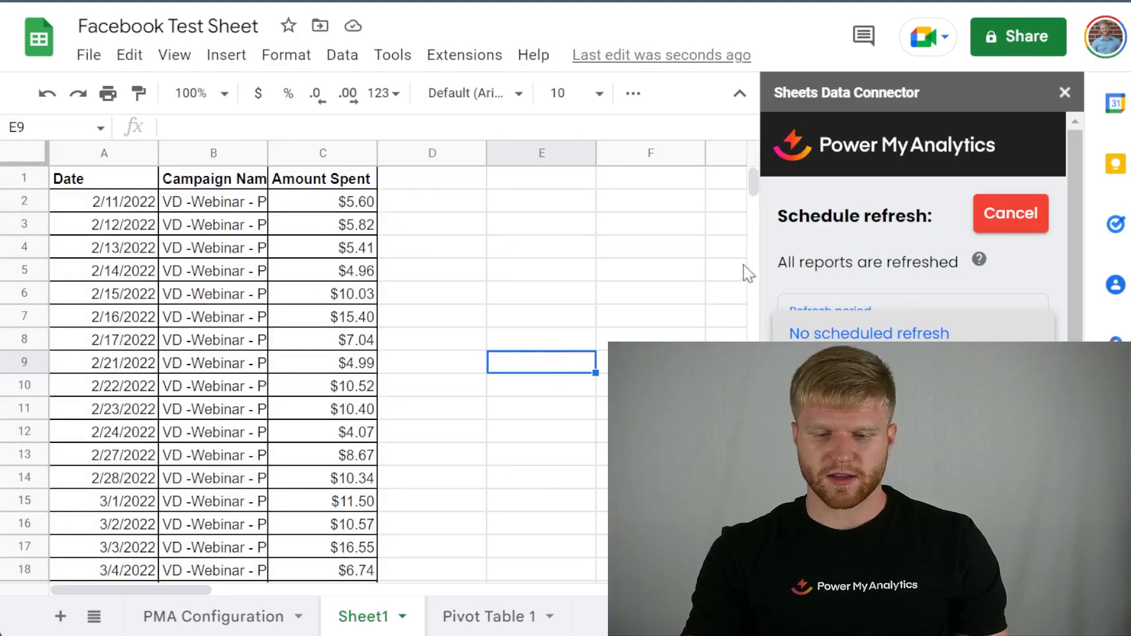
left_click(1065, 92)
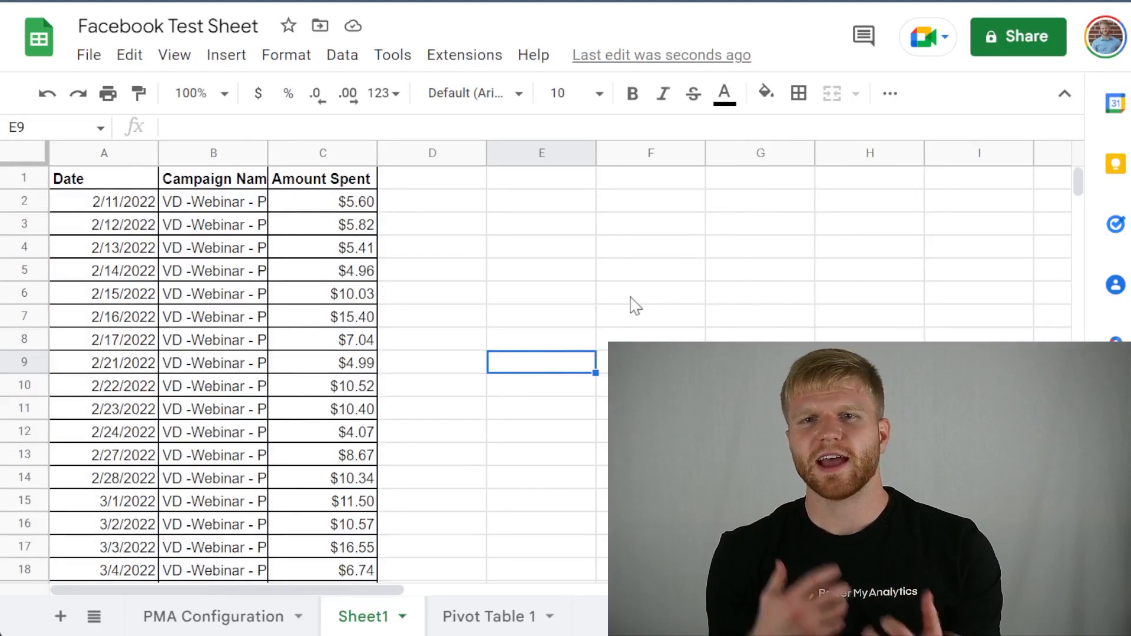